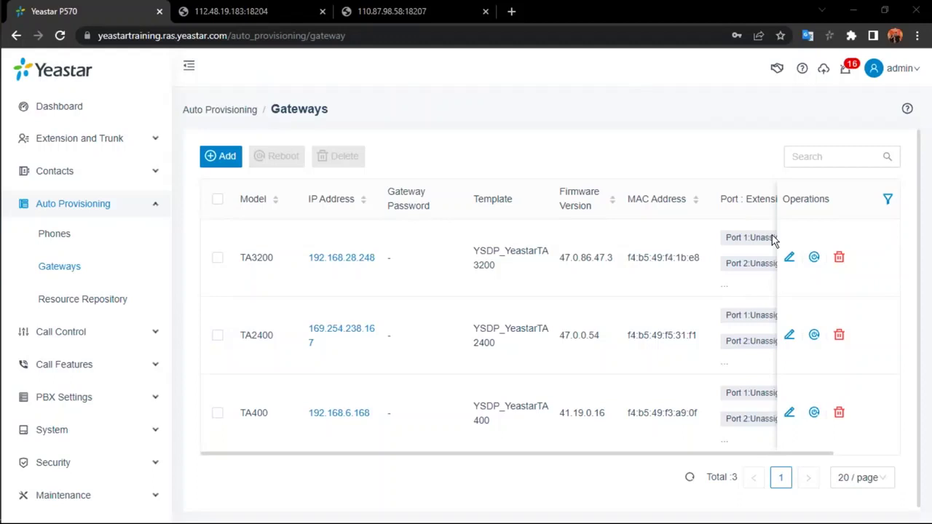
# - Log in to the NeoGate BRI gateway at 110.87.98.58:18207 with the username admin and the account password
pyautogui.click(254, 12)
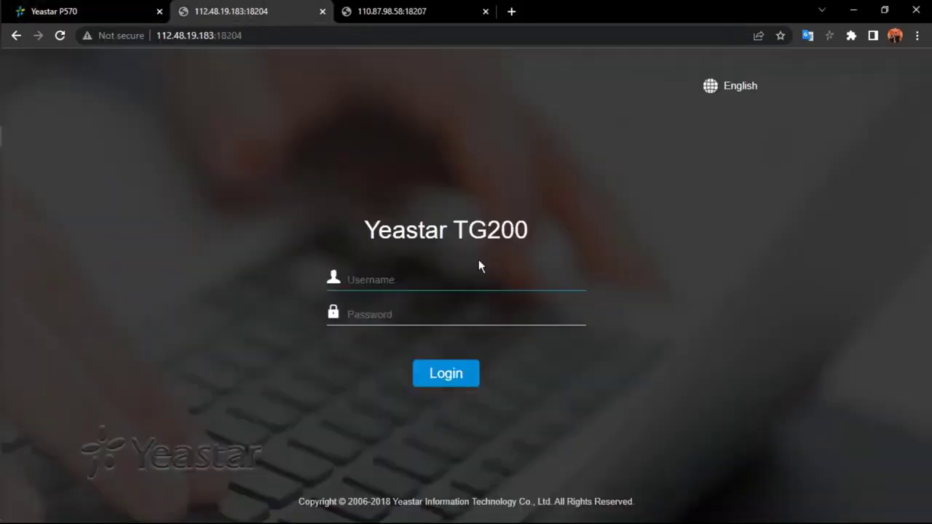
pyautogui.click(380, 15)
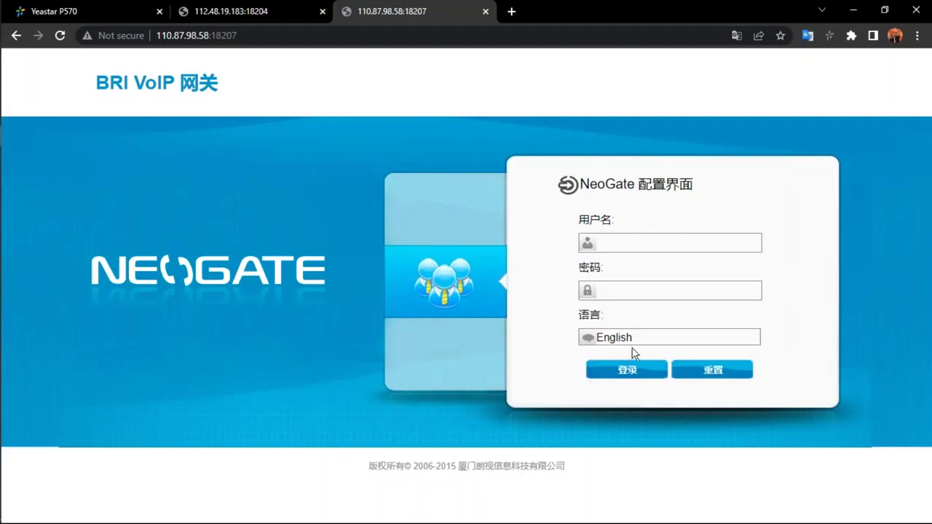
pyautogui.click(642, 243)
pyautogui.write('admin')
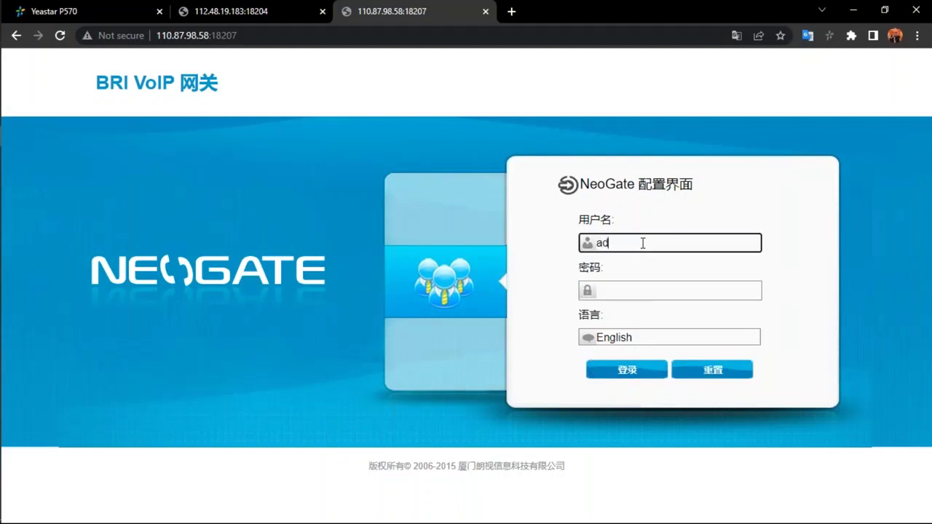
pyautogui.click(614, 289)
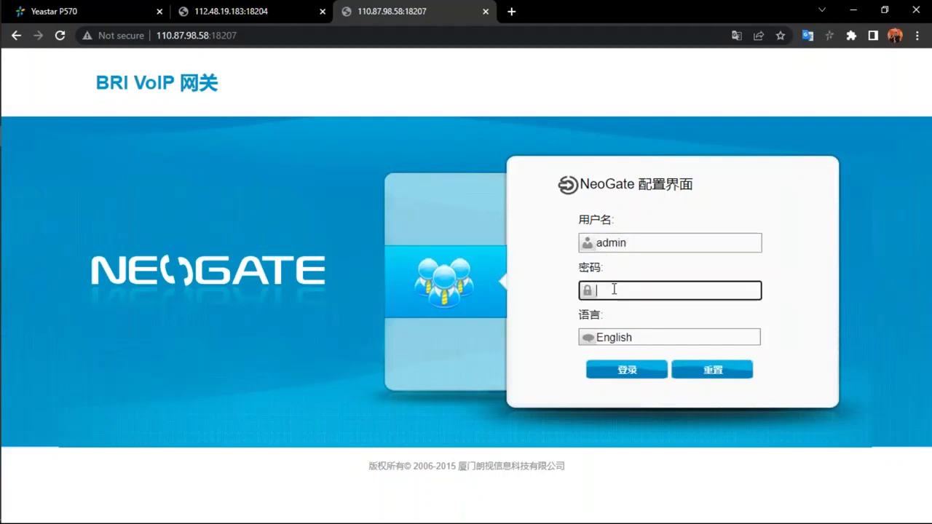
pyautogui.write('********')
pyautogui.click(629, 375)
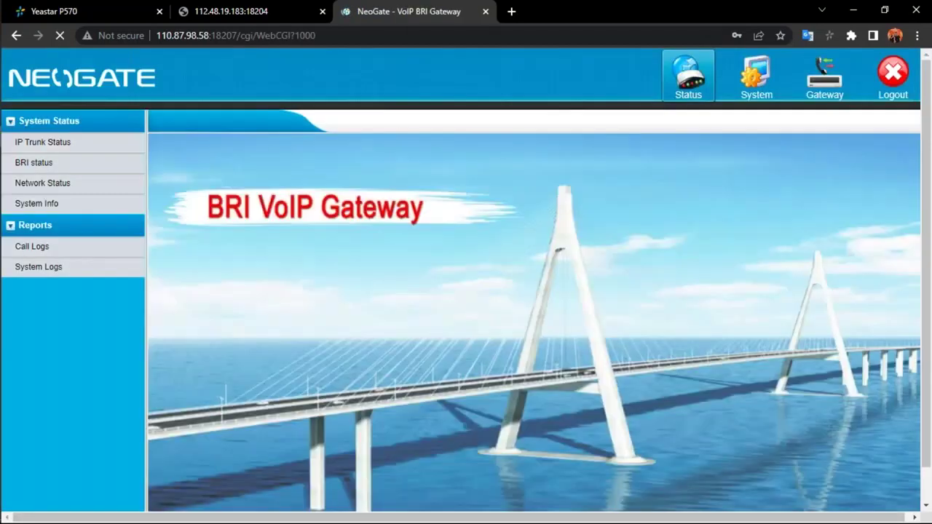
# - Place the NeoGate browser tab beside the Yeastar P570 tab and dismiss the save-password and security-advice prompts
pyautogui.moveTo(408, 11); pyautogui.dragTo(247, 11)
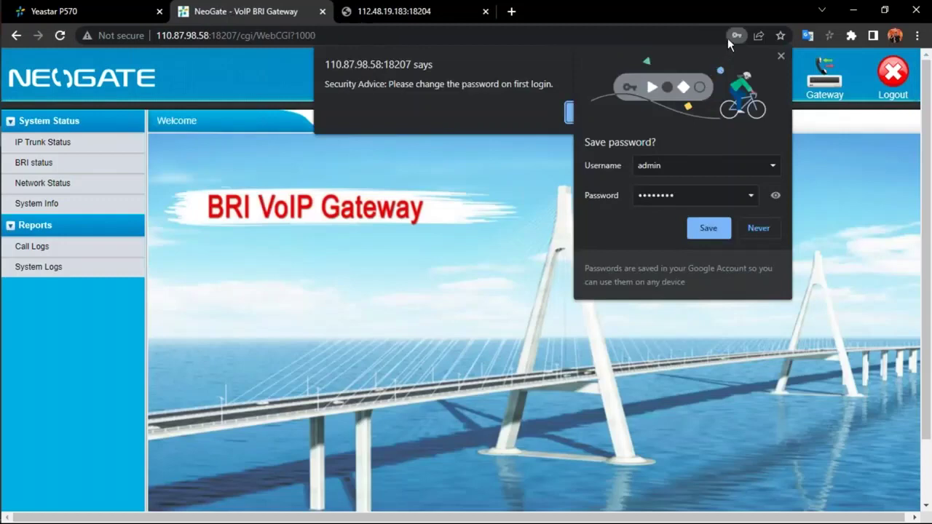
pyautogui.click(780, 56)
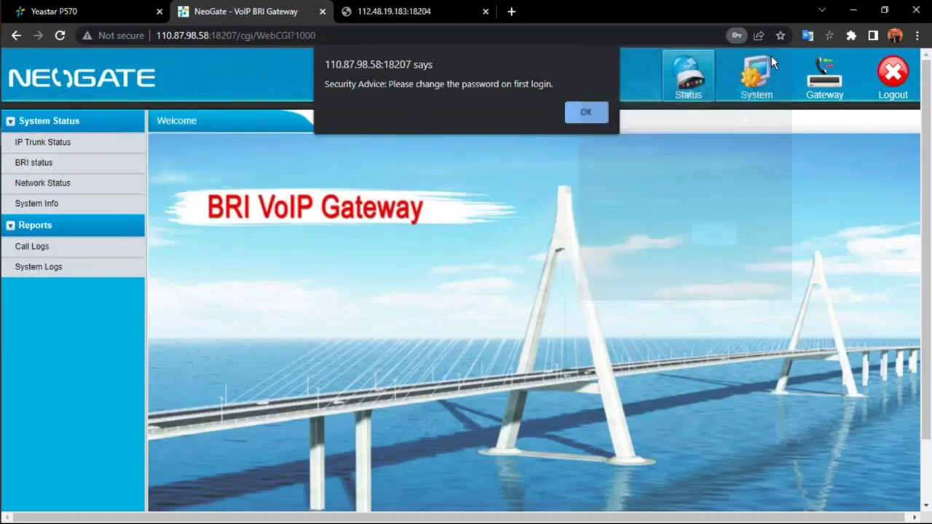
pyautogui.click(587, 112)
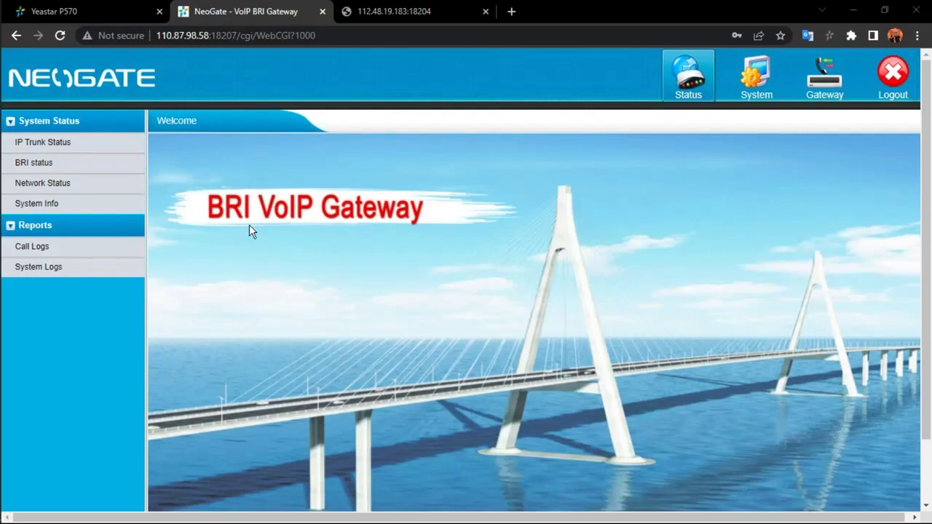
# - Review the gateway's LAN settings, physical trunks, system info, and its BRI, network and IP trunk status
pyautogui.click(753, 79)
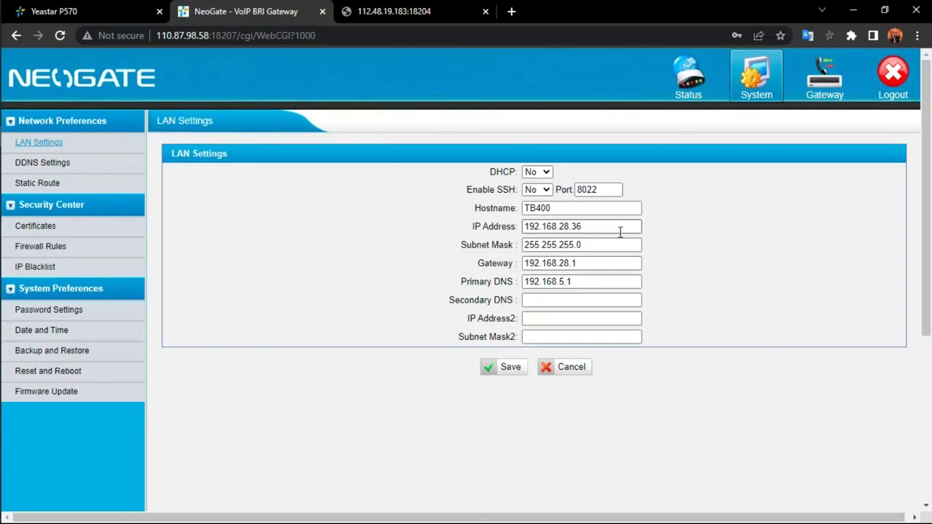
pyautogui.click(823, 91)
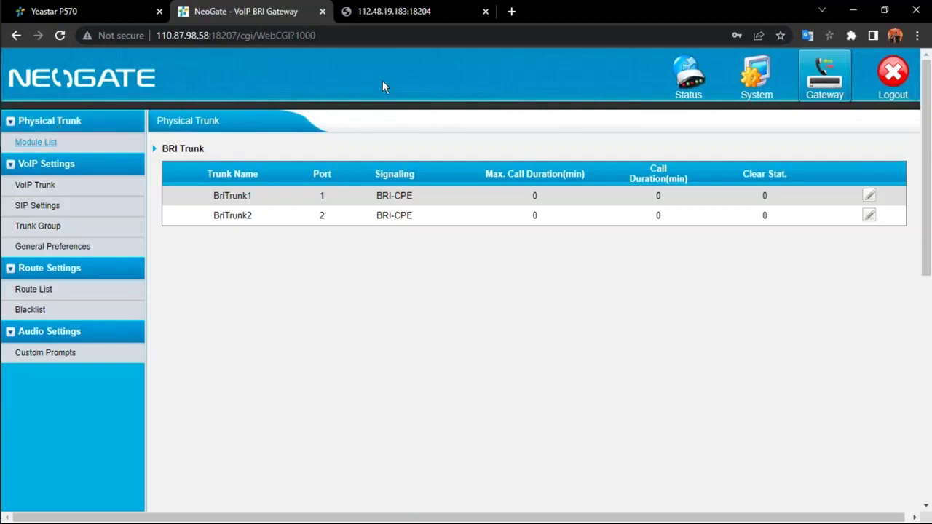
pyautogui.click(685, 88)
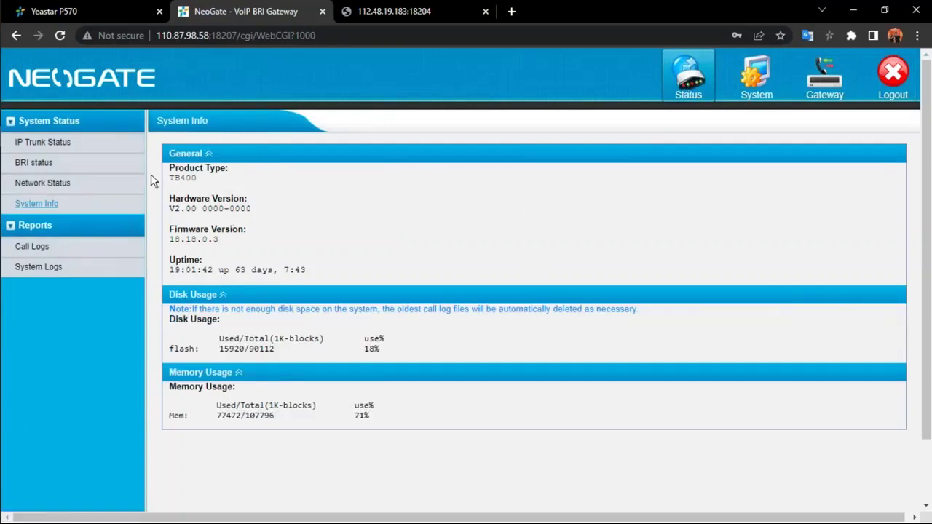
pyautogui.click(37, 161)
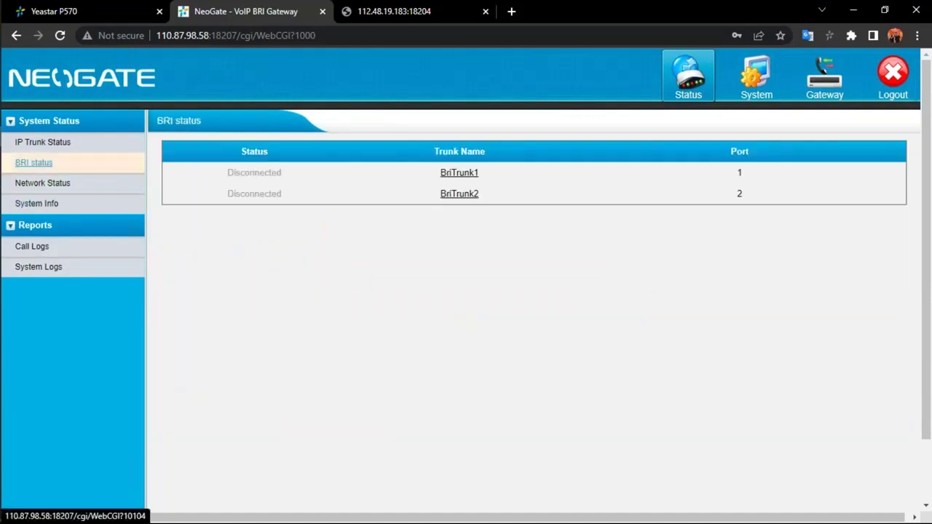
pyautogui.click(60, 182)
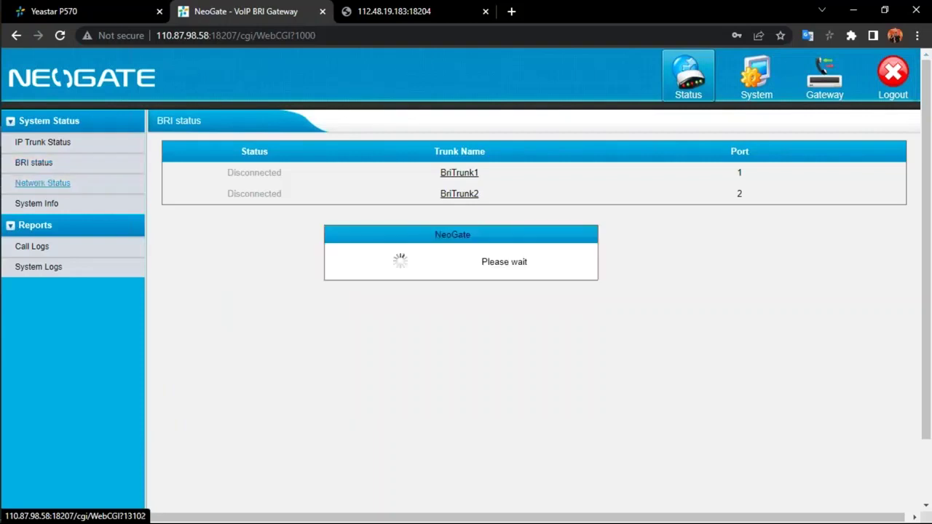
pyautogui.click(63, 143)
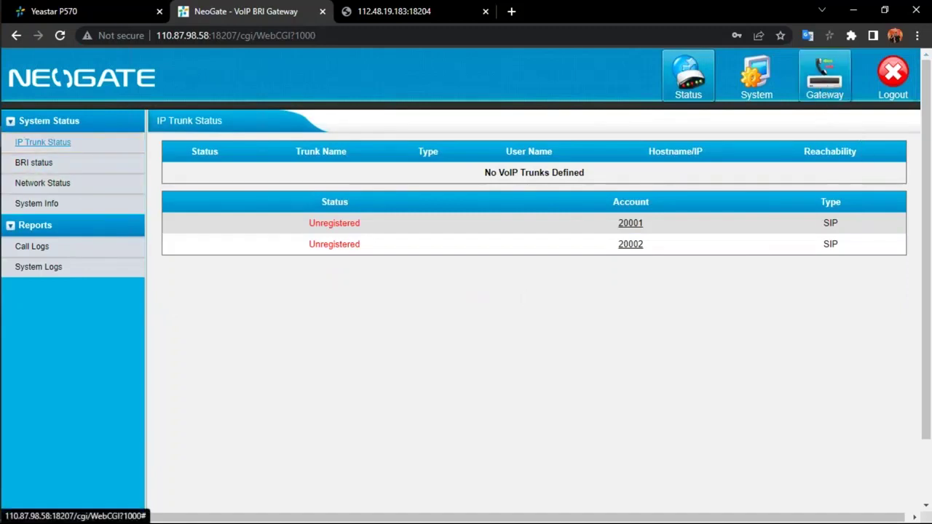
# - Start a new VoIP trunk on the NeoGate gateway with the trunk type Service Provider
pyautogui.click(824, 91)
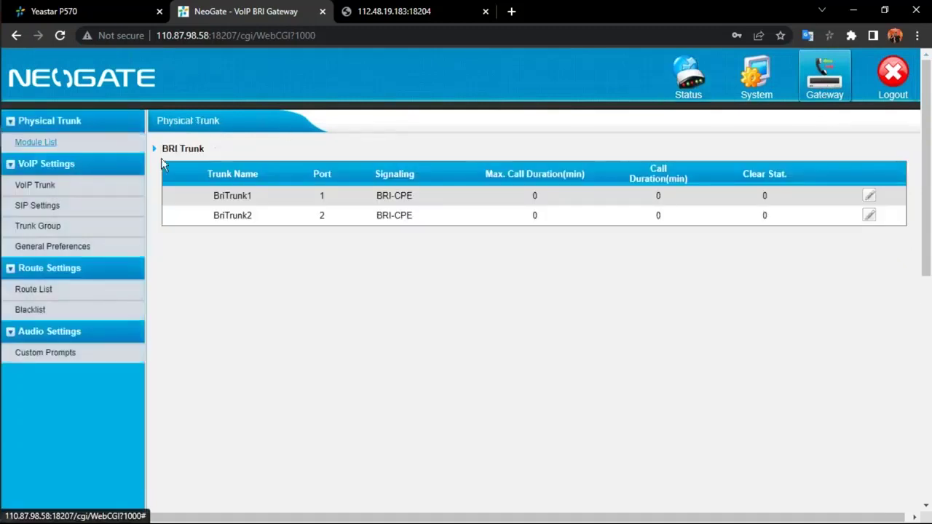
pyautogui.click(42, 194)
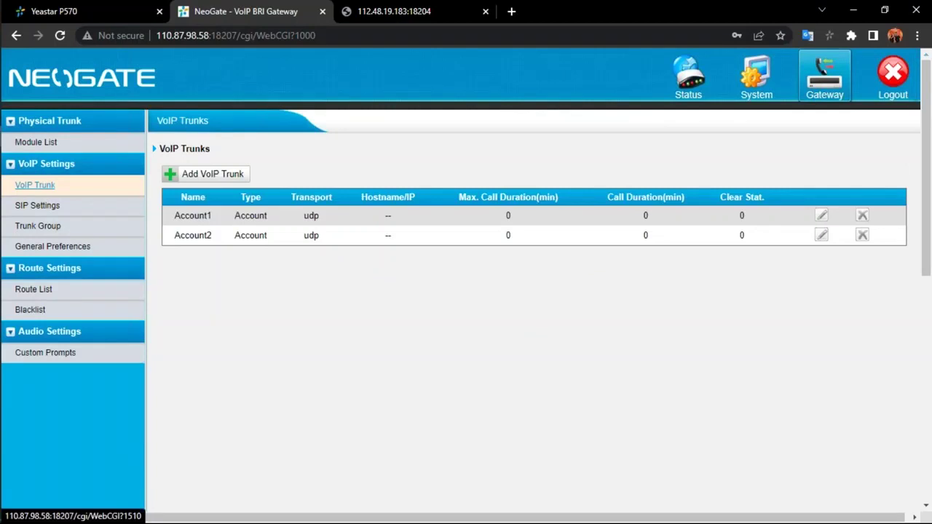
pyautogui.click(222, 174)
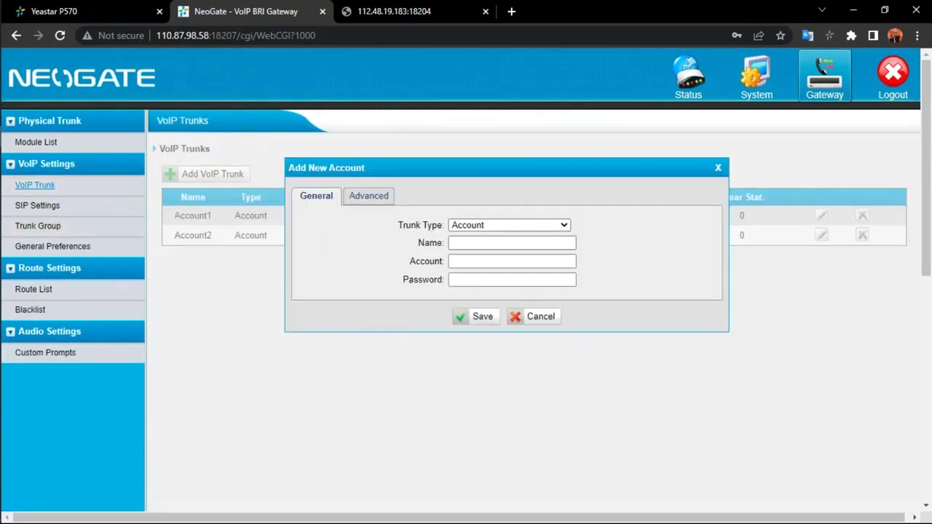
pyautogui.click(562, 229)
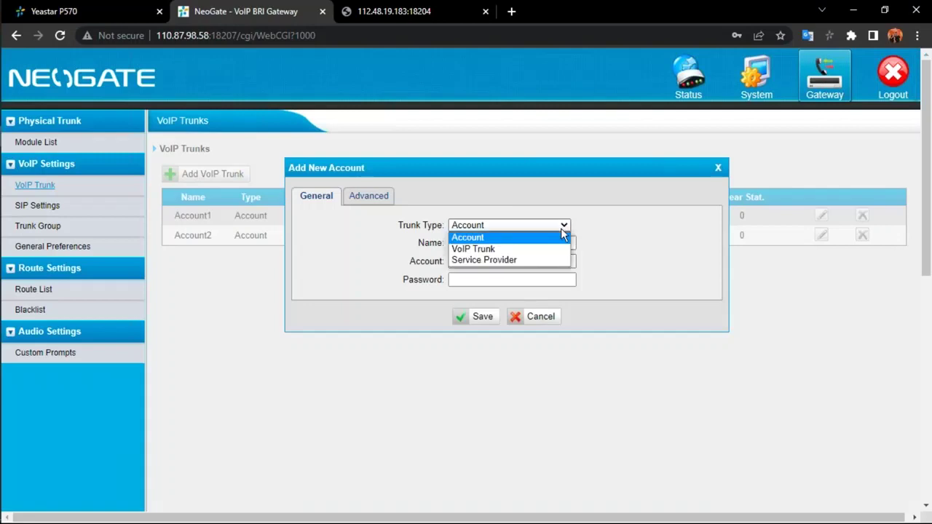
pyautogui.click(485, 262)
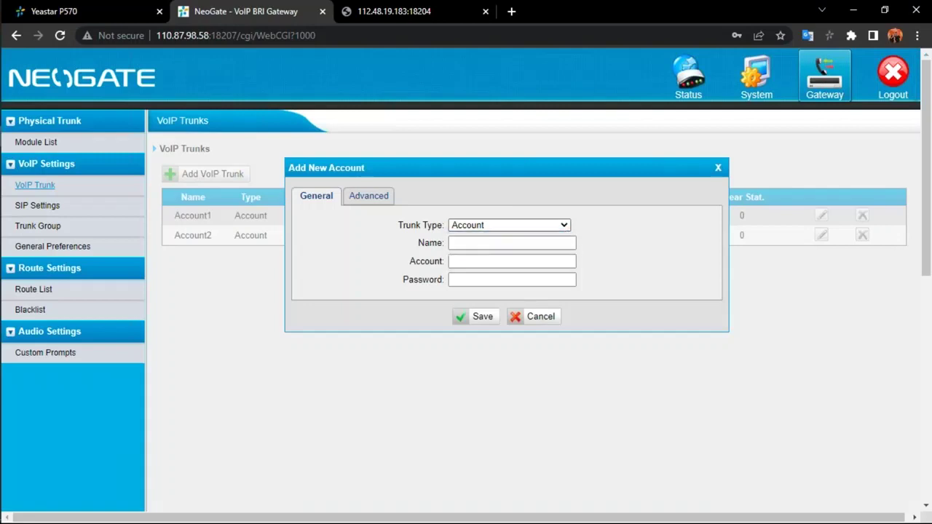
# - Name the provider P570 with hostname/IP 192.168.28.35, save the trunk and apply the changes
pyautogui.click(534, 244)
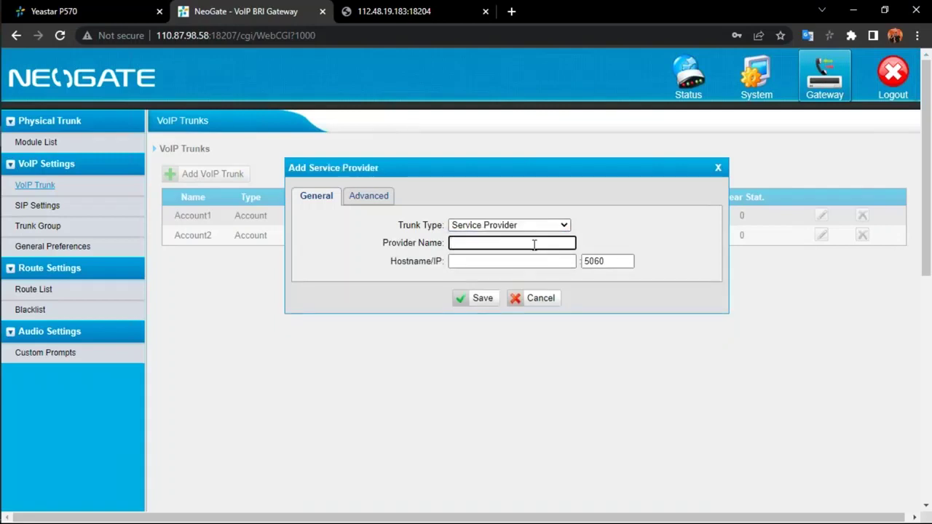
pyautogui.write('P570')
pyautogui.click(532, 261)
pyautogui.write('192')
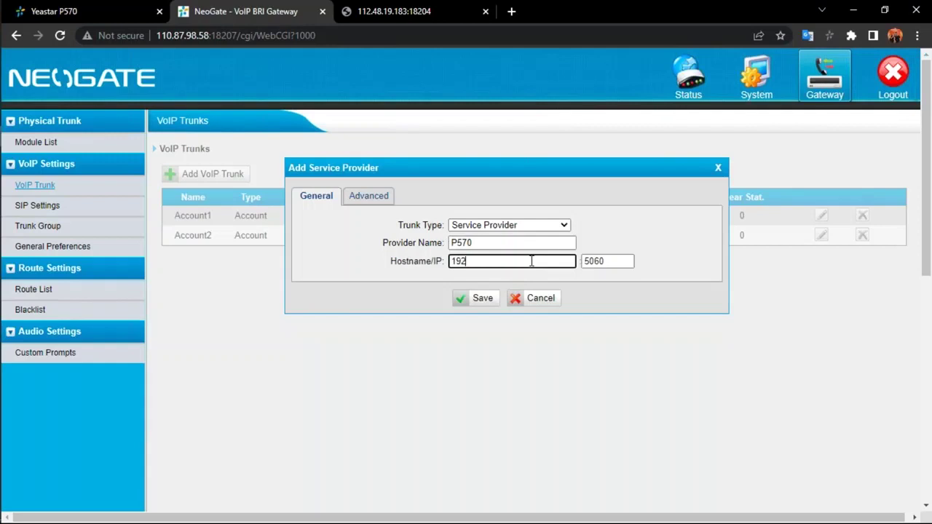
pyautogui.write('.168.28')
pyautogui.write('5')
pyautogui.click(487, 300)
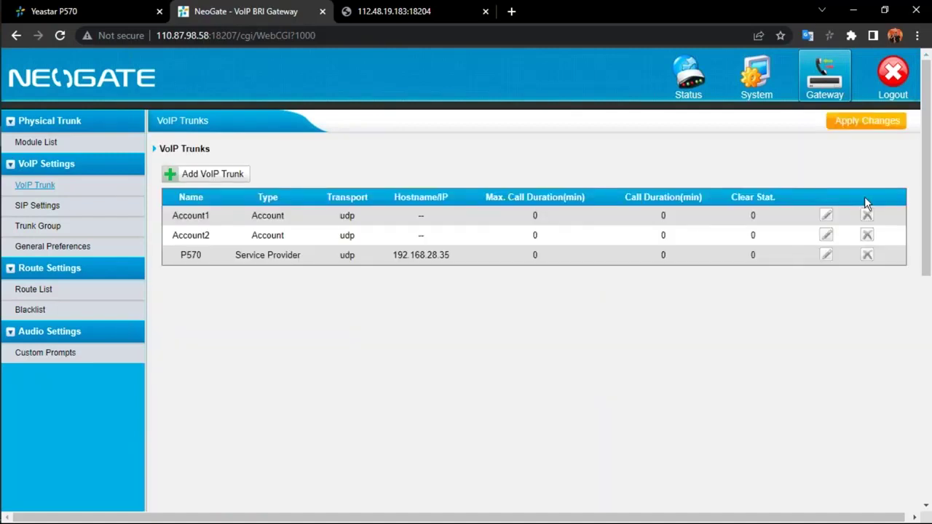
pyautogui.click(848, 124)
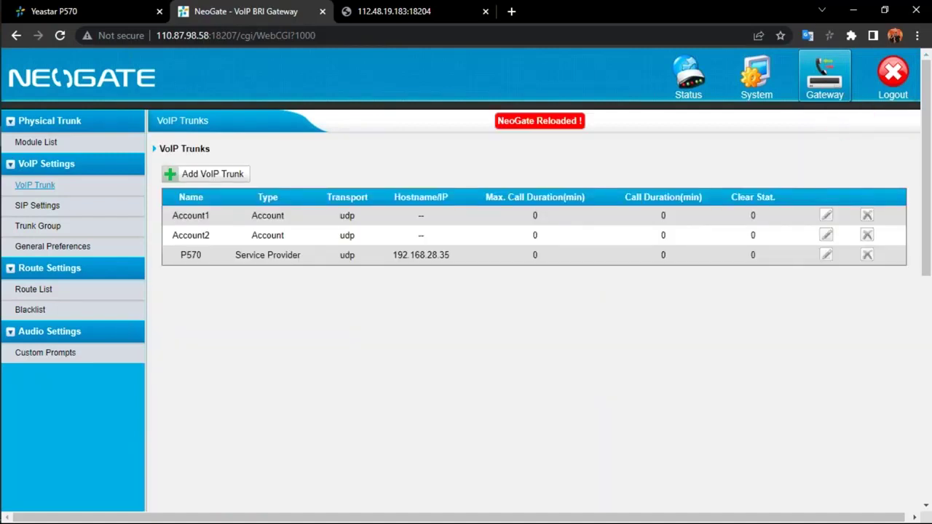
# - Switch to the Yeastar P570 web portal and start a new trunk of type Peer Trunk
pyautogui.click(80, 10)
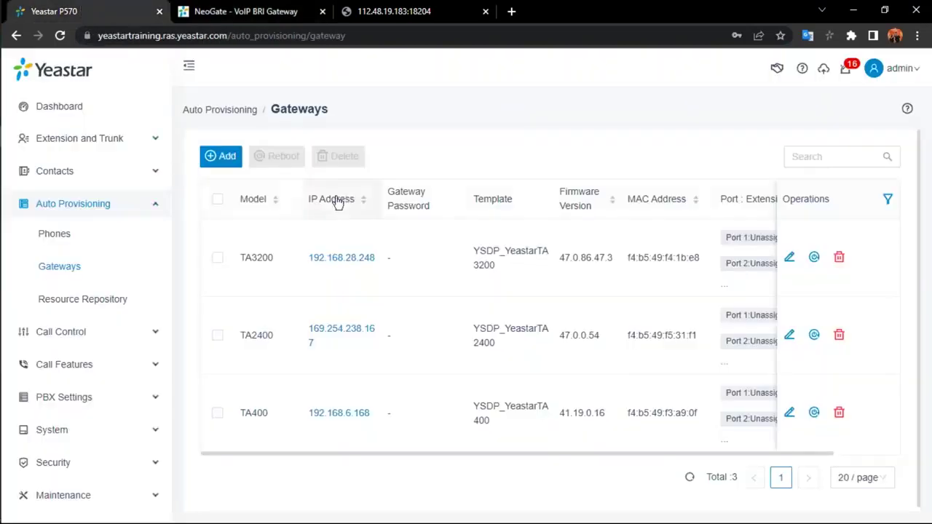
pyautogui.click(100, 140)
pyautogui.click(52, 233)
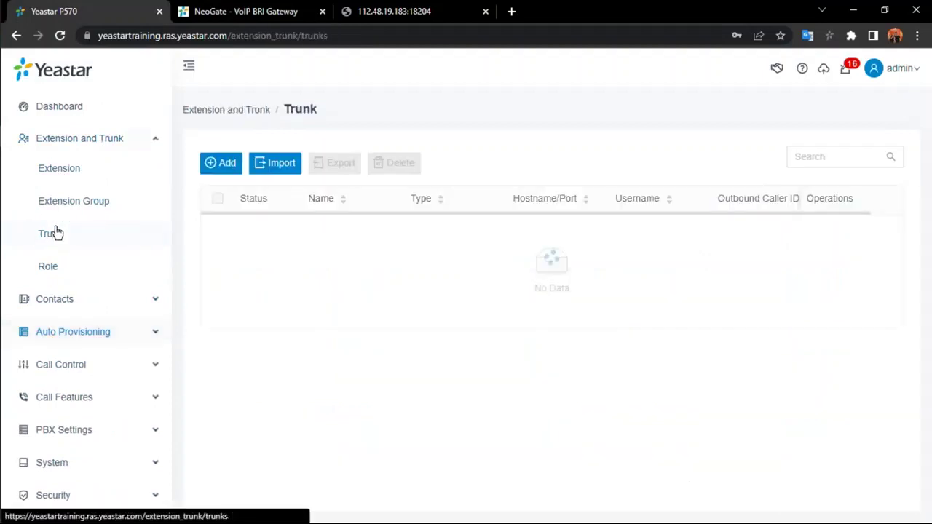
pyautogui.click(225, 164)
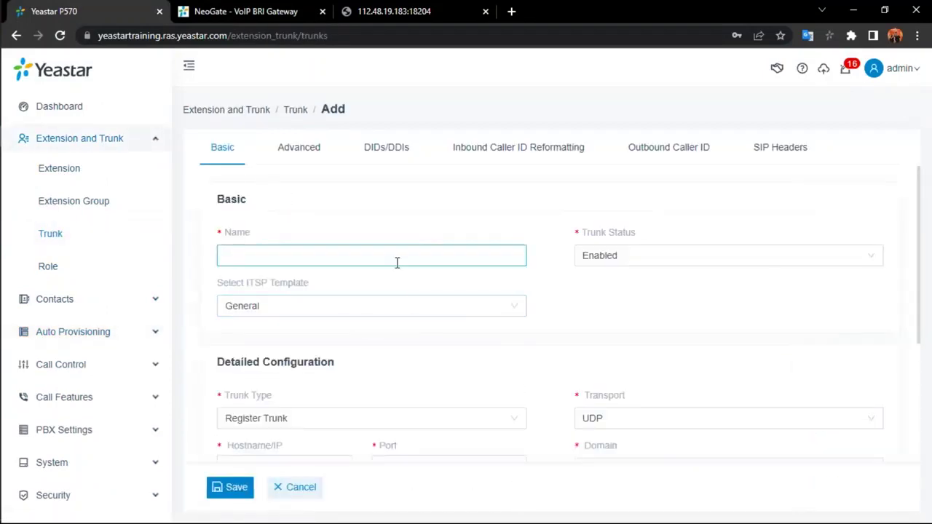
pyautogui.scroll(-1, 385, 327)
pyautogui.click(425, 353)
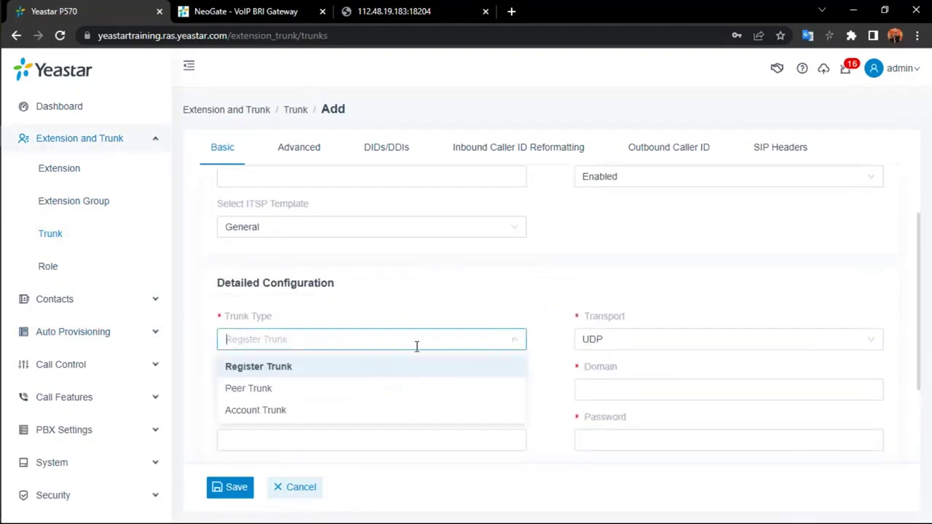
pyautogui.click(262, 389)
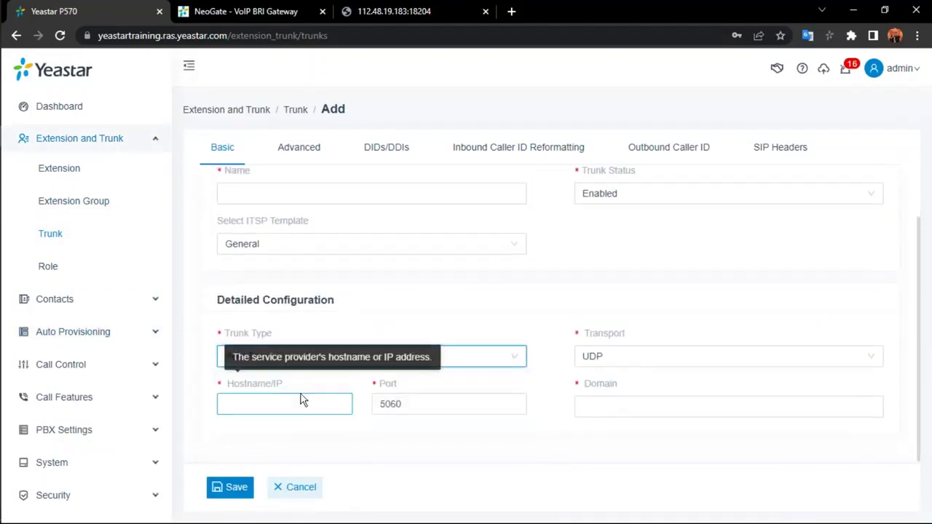
# - Set the peer trunk's hostname/IP to 192.168.28.37
pyautogui.click(277, 406)
pyautogui.write('192')
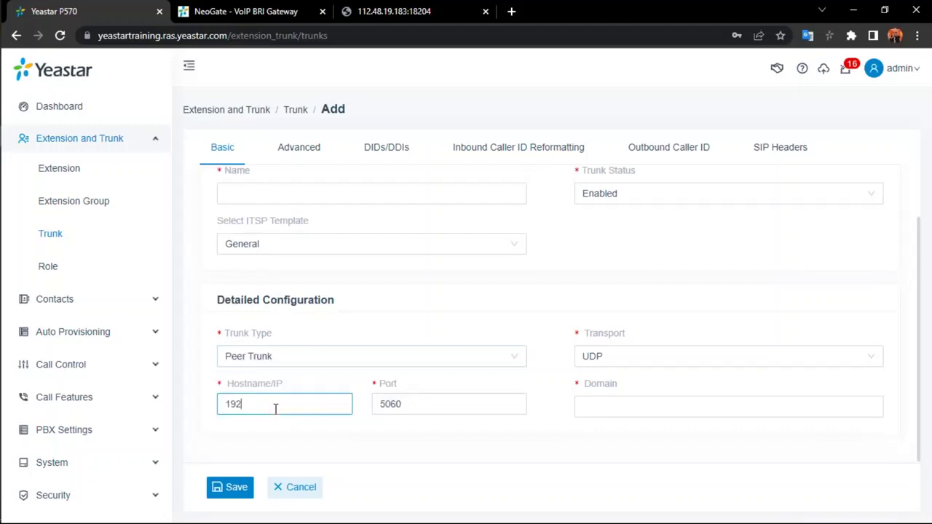
pyautogui.write('.168.2')
pyautogui.press('BackSpace')
pyautogui.write('.28')
pyautogui.write('.2')
pyautogui.press('BackSpace')
pyautogui.write('37')
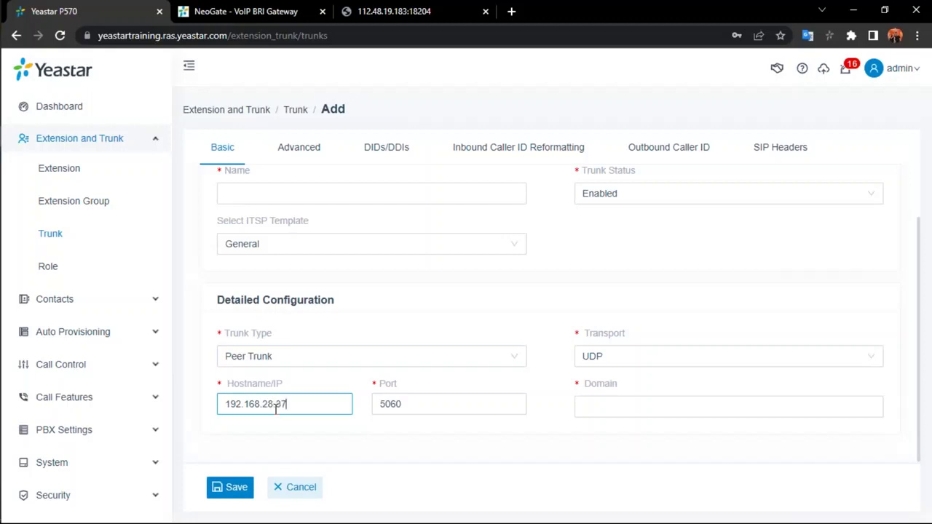
# - Copy the hostname/IP 192.168.28.37 into the trunk's Domain field
pyautogui.moveTo(306, 399); pyautogui.dragTo(182, 398)
pyautogui.hotkey('ctrl', 'c')
pyautogui.click(626, 406)
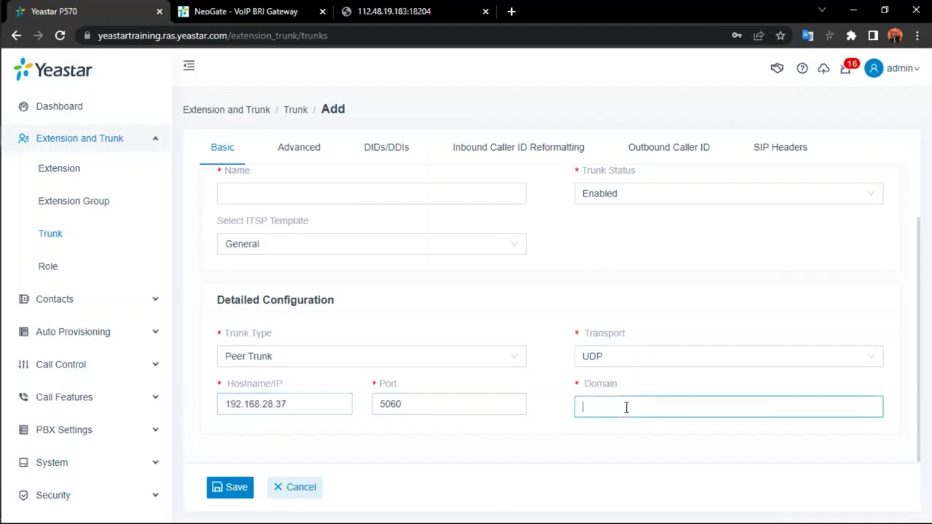
pyautogui.hotkey('ctrl', 'v')
# - Name the peer trunk to_TB and try to save it
pyautogui.click(357, 191)
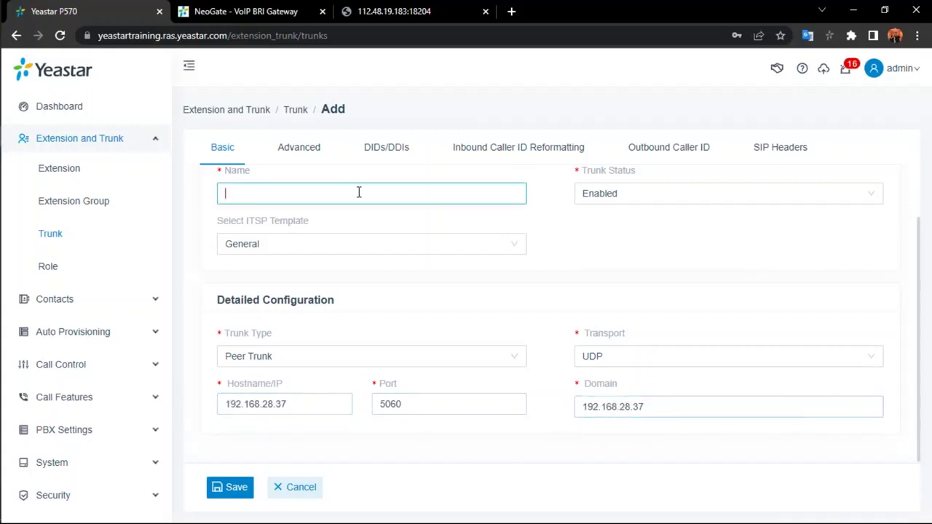
pyautogui.write('to_TB')
pyautogui.click(565, 234)
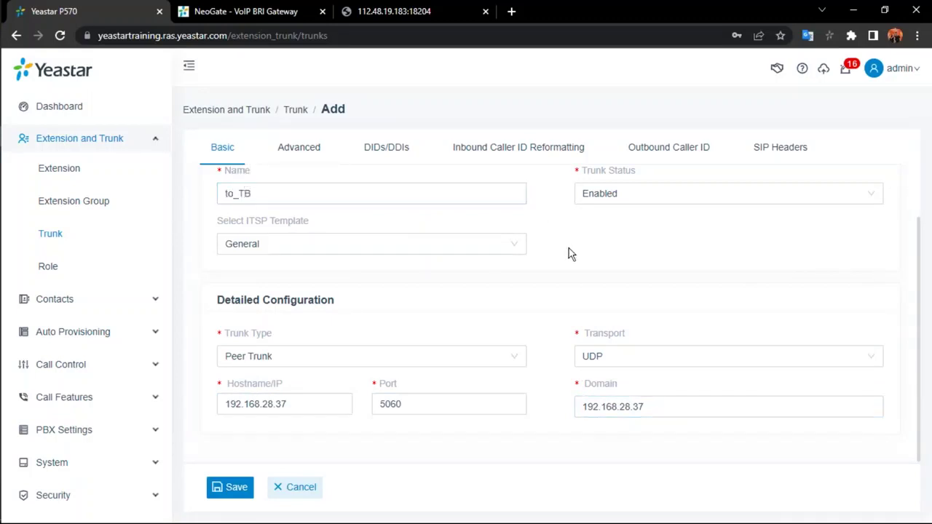
pyautogui.click(232, 490)
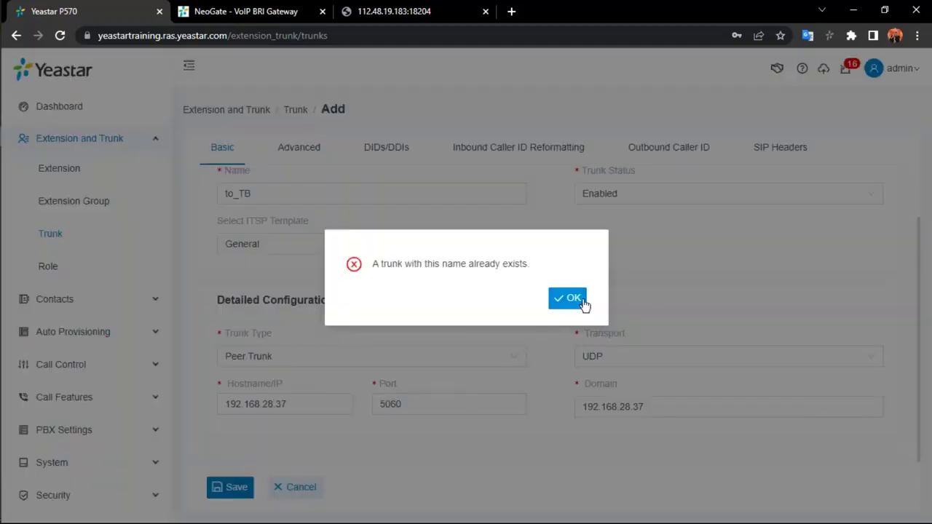
pyautogui.click(572, 299)
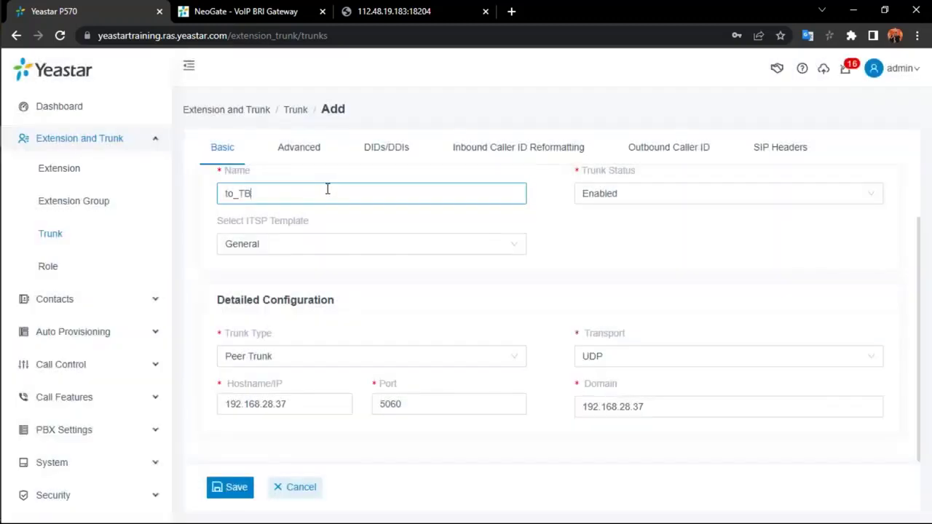
# - Rename the peer trunk to_TB_1, save it and apply the configuration change
pyautogui.write('_1')
pyautogui.click(220, 495)
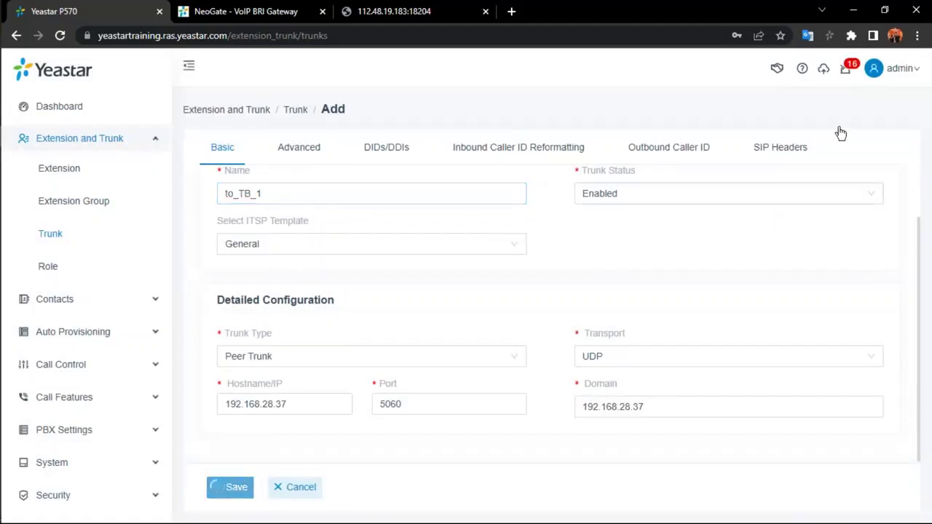
pyautogui.click(741, 68)
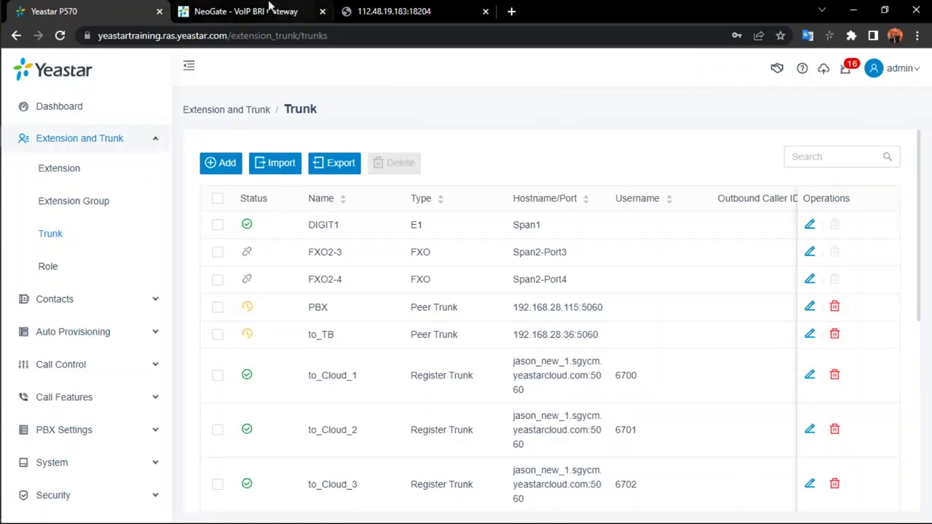
# - Switch to the NeoGate gateway and check the IP trunk status of the P570 trunk
pyautogui.click(268, 11)
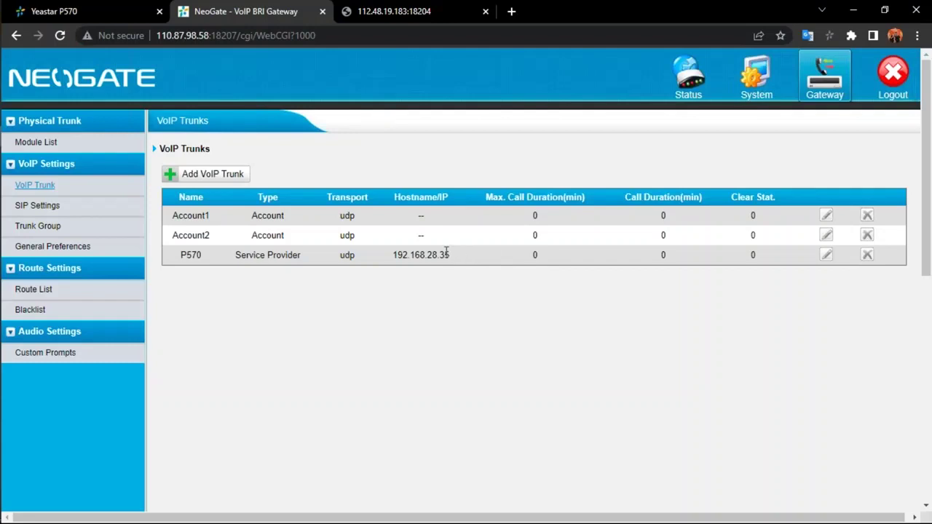
pyautogui.click(691, 94)
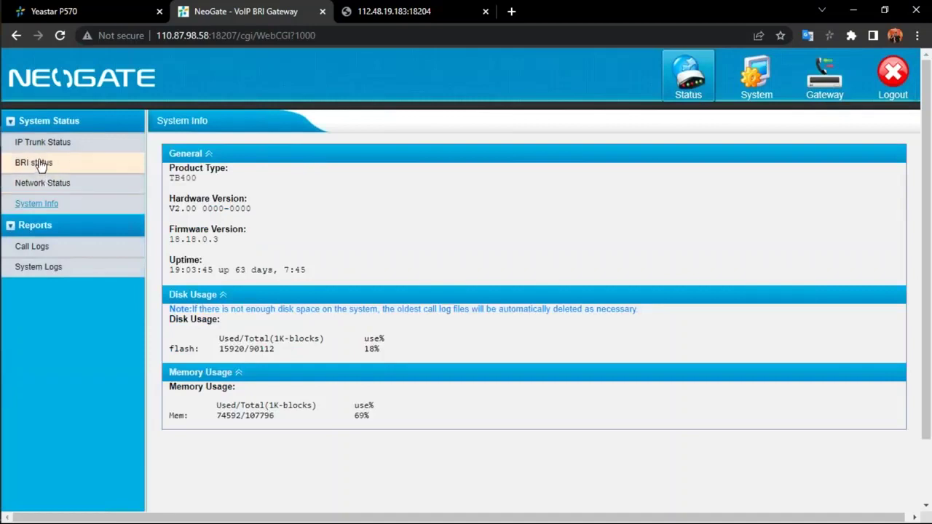
pyautogui.click(41, 143)
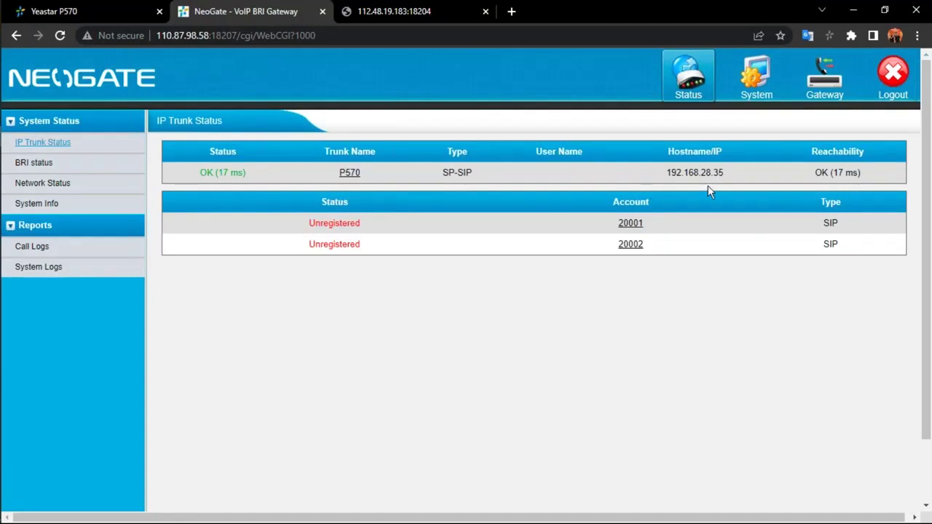
# - Start a new route on the gateway for calls coming in from ServiceProvider -- P570, sent through BRI -- BriTrunk1
pyautogui.click(821, 94)
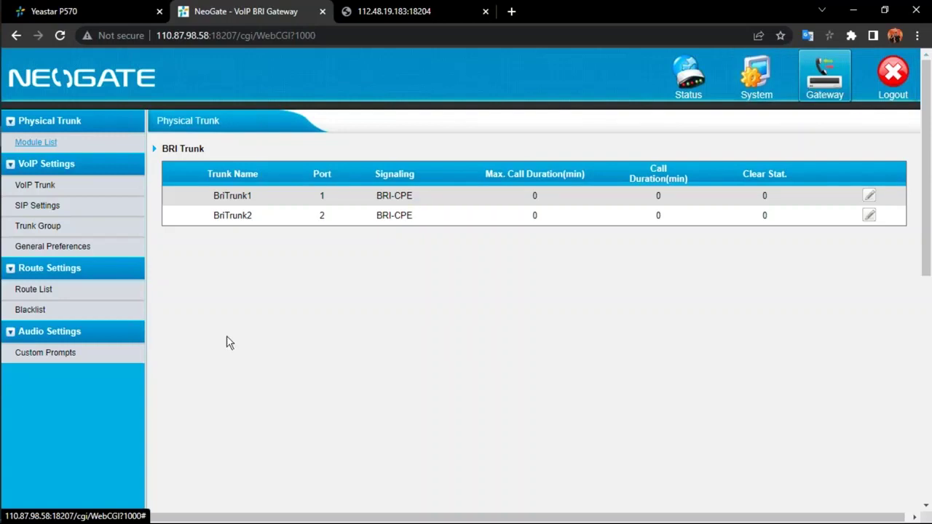
pyautogui.click(48, 296)
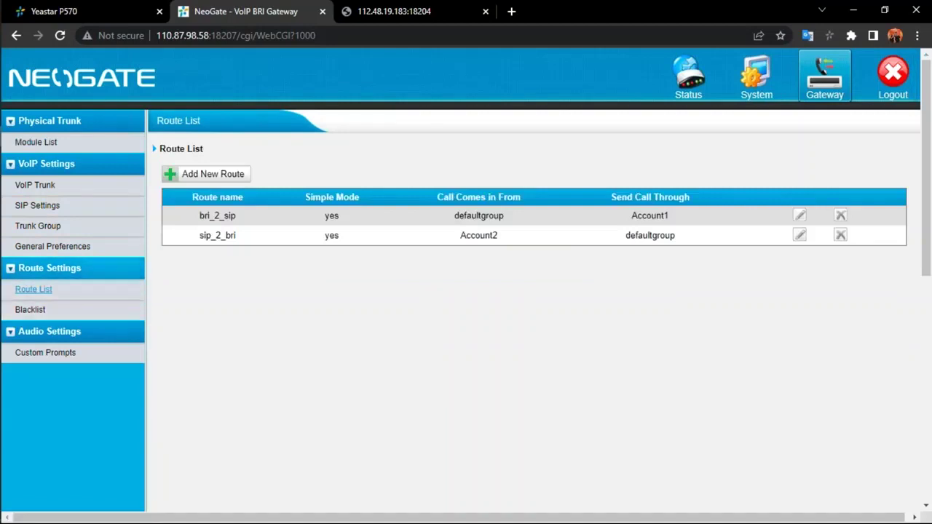
pyautogui.click(214, 174)
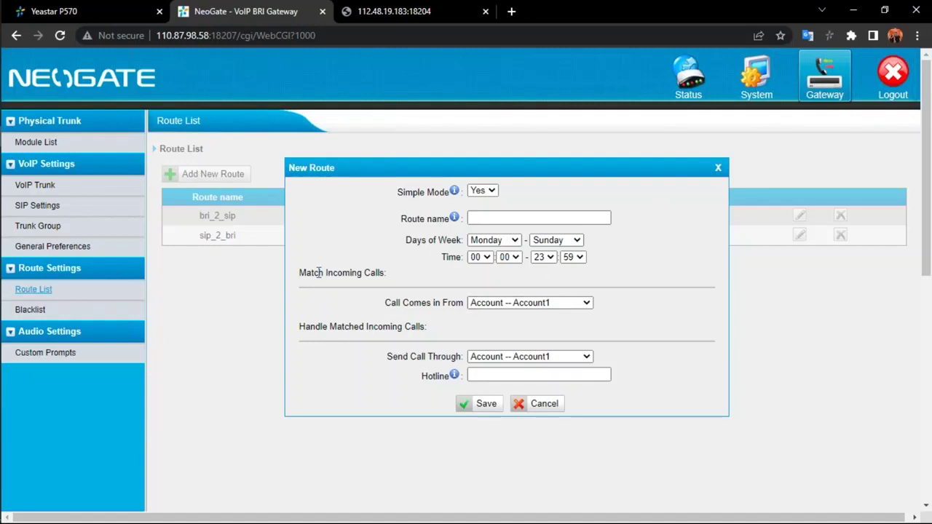
pyautogui.moveTo(319, 272); pyautogui.dragTo(418, 277)
pyautogui.click(418, 277)
pyautogui.click(575, 304)
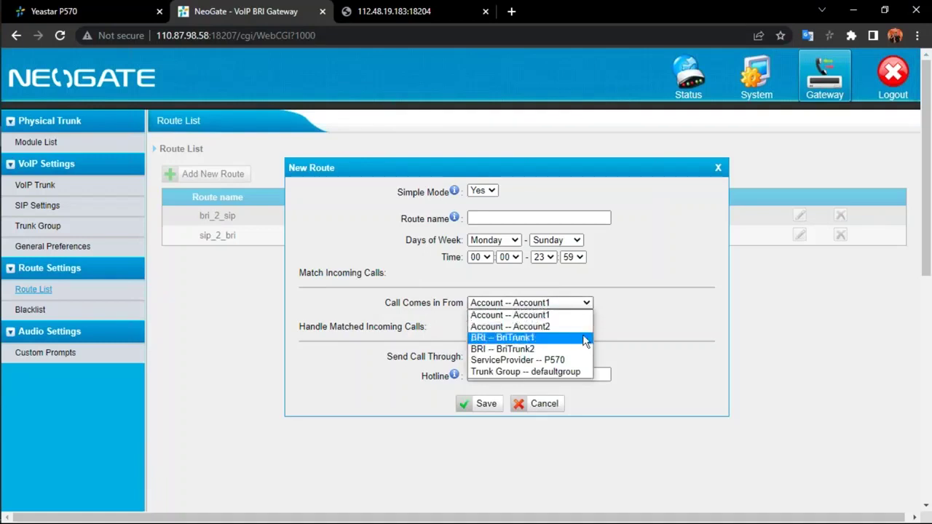
pyautogui.click(537, 363)
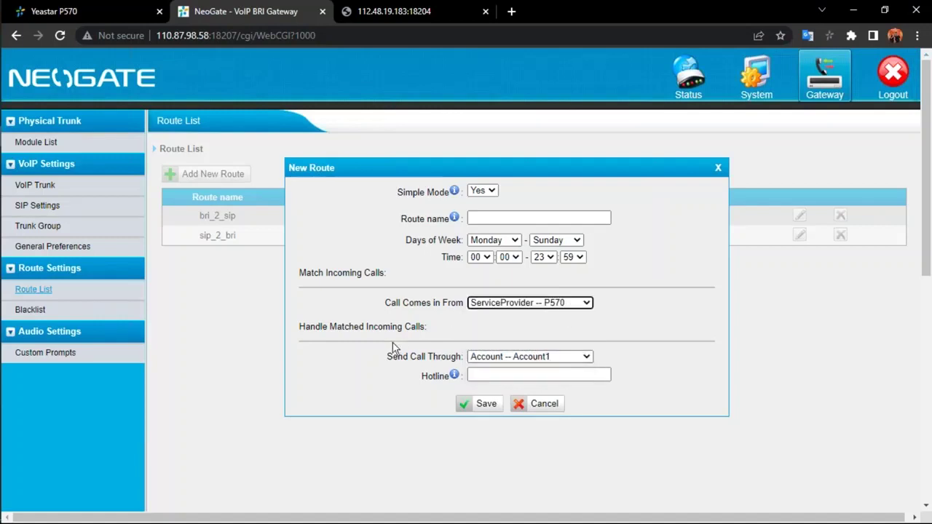
pyautogui.click(575, 356)
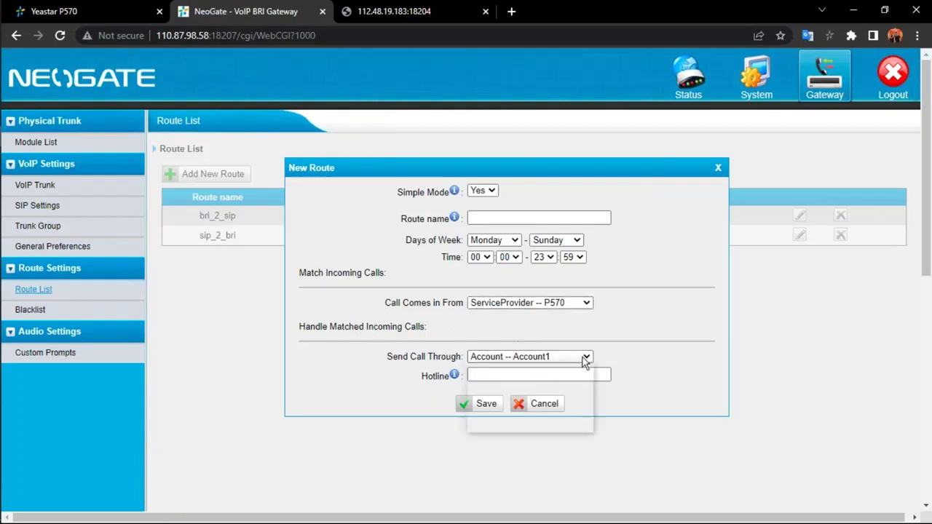
pyautogui.click(558, 393)
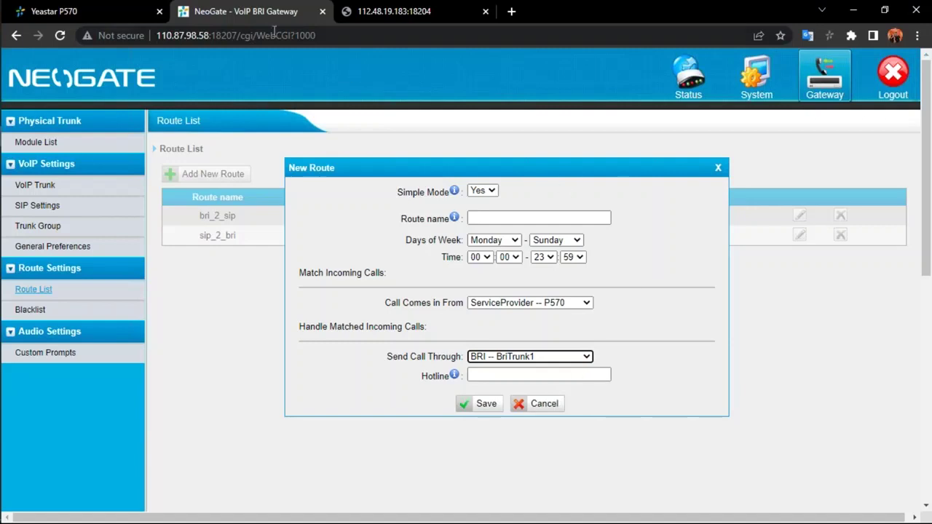
# - Switch to the Yeastar P570 portal and review its inbound and outbound route lists
pyautogui.click(110, 16)
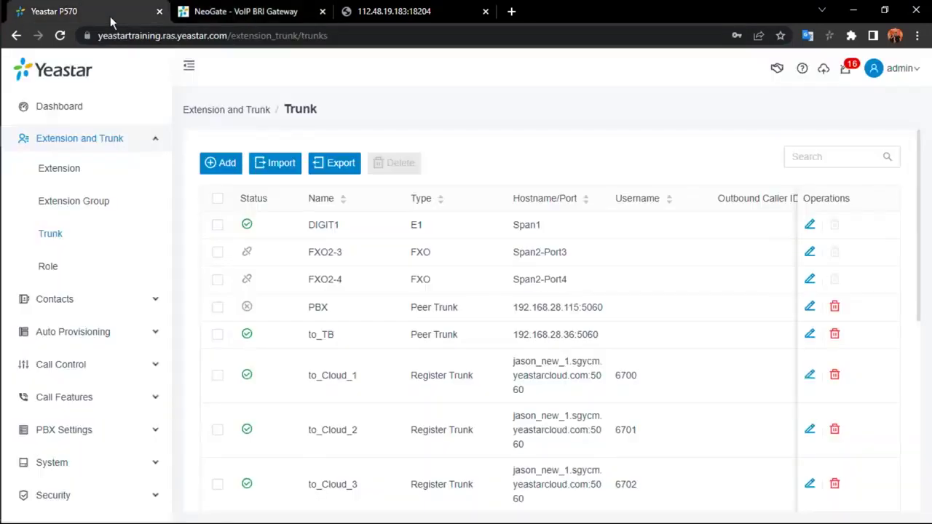
pyautogui.click(151, 144)
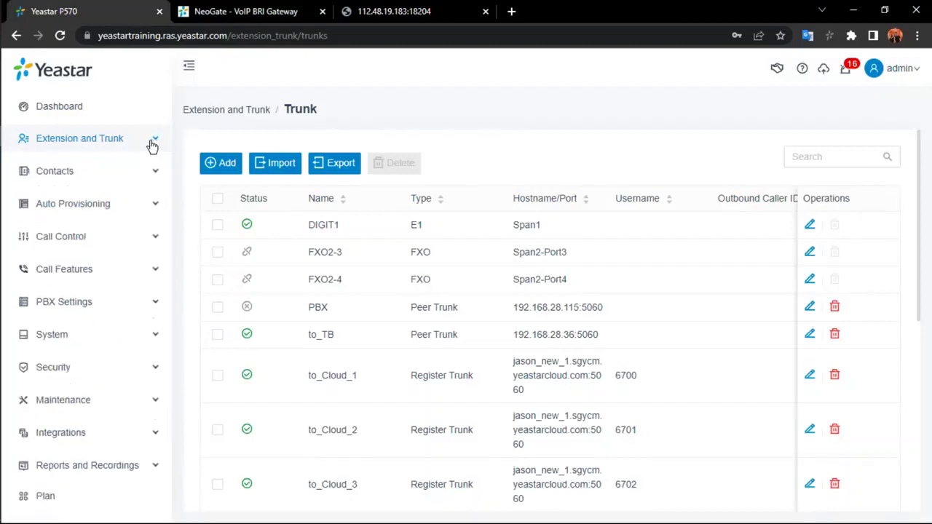
pyautogui.click(124, 240)
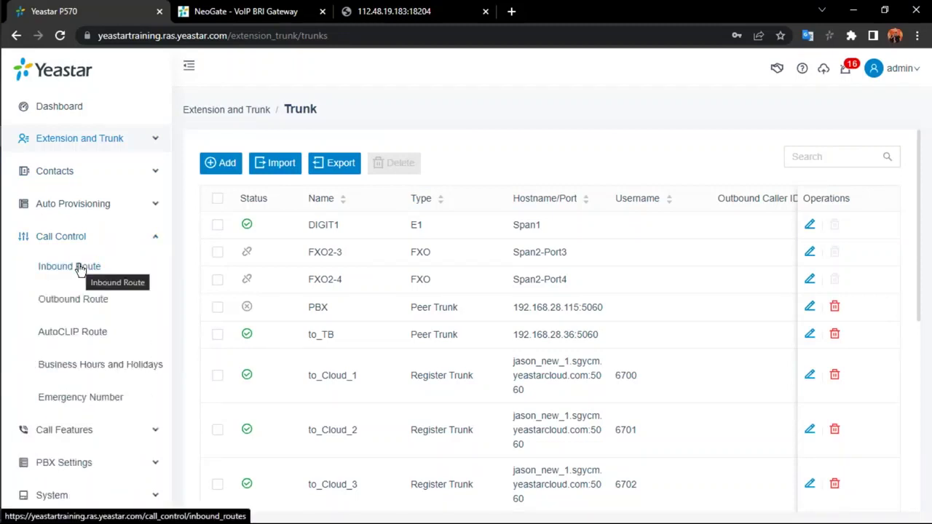
pyautogui.click(80, 269)
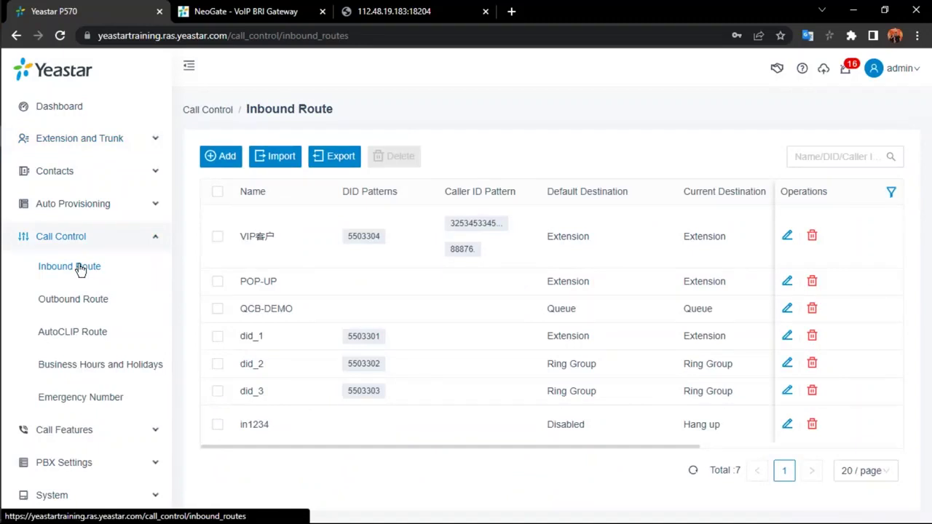
pyautogui.click(78, 301)
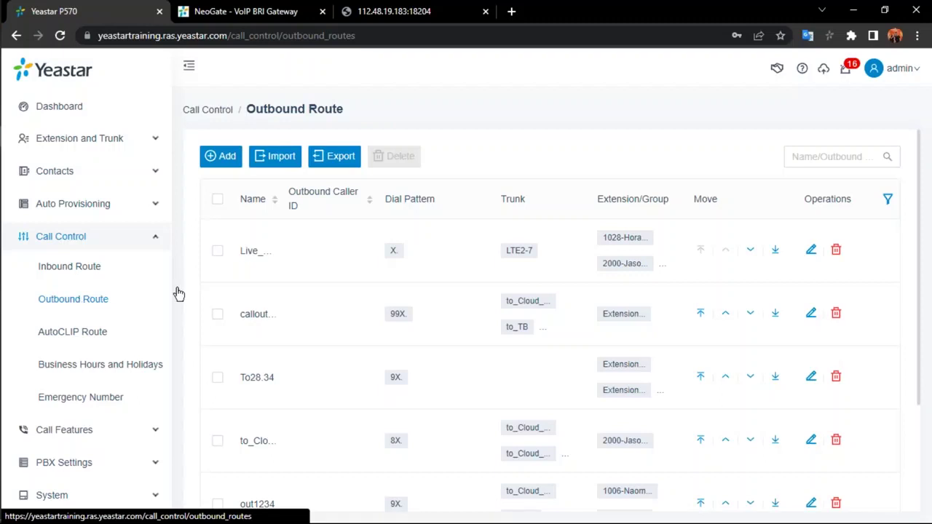
# - Return to the NeoGate gateway and discard the unsaved new route
pyautogui.click(289, 9)
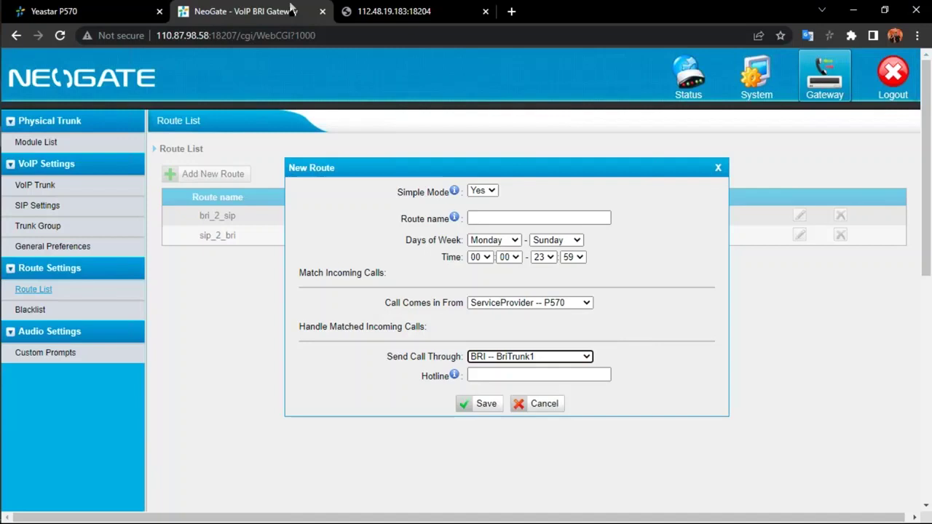
pyautogui.click(718, 171)
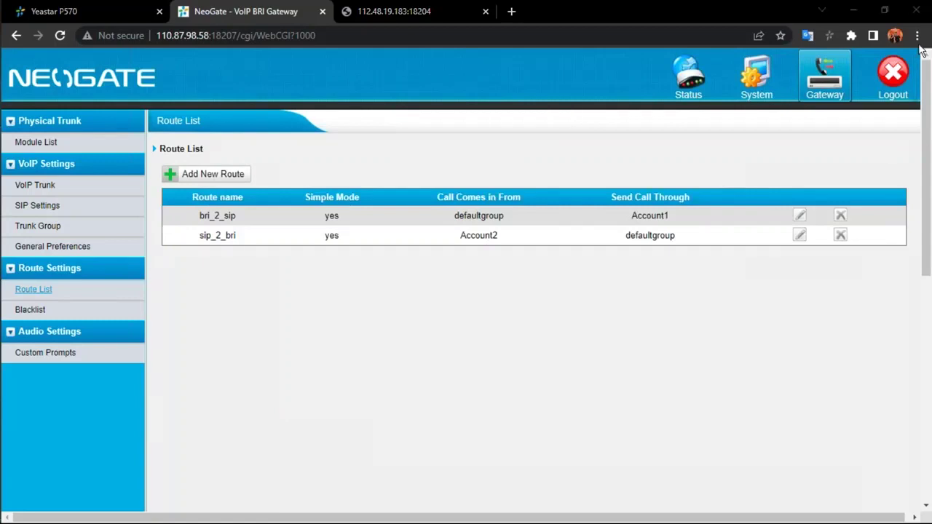
# - Switch to the Yeastar TG200 gateway, log in as admin with the account password, and dismiss the save-password and security prompts
pyautogui.click(386, 11)
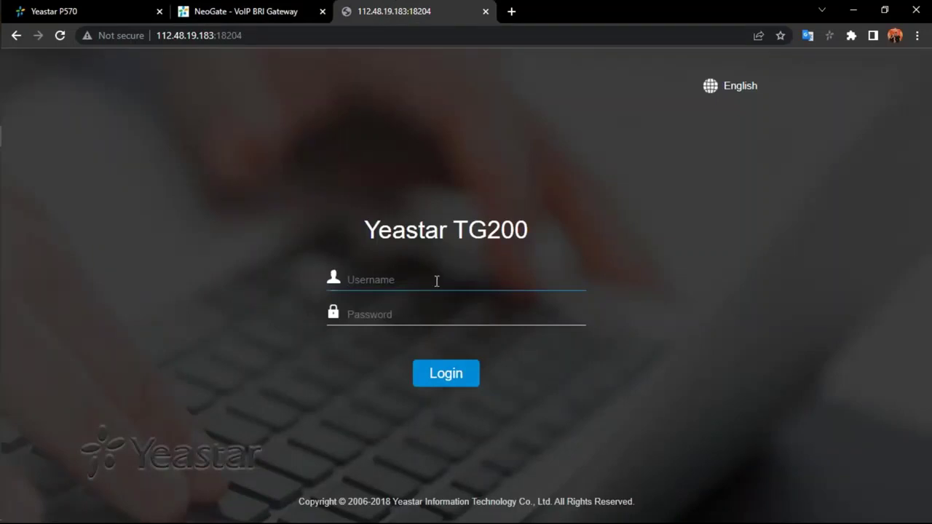
pyautogui.write('admin')
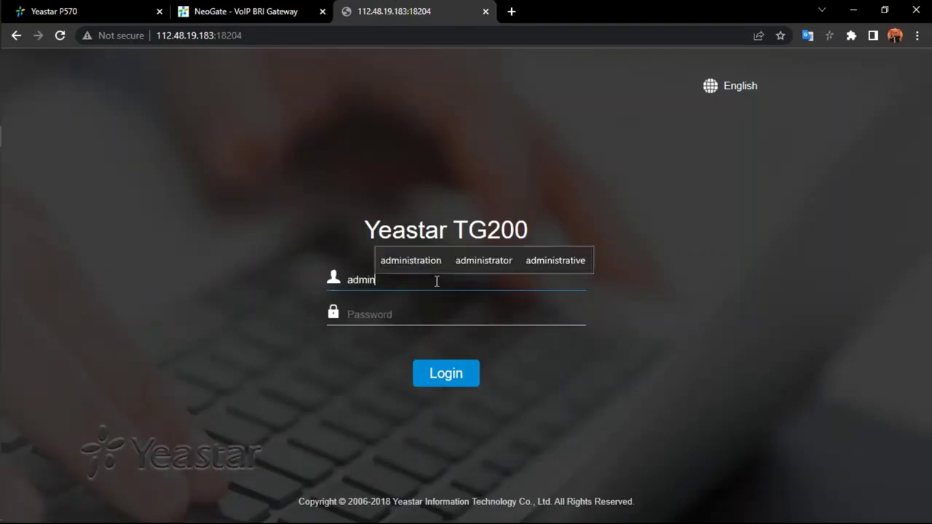
pyautogui.click(405, 311)
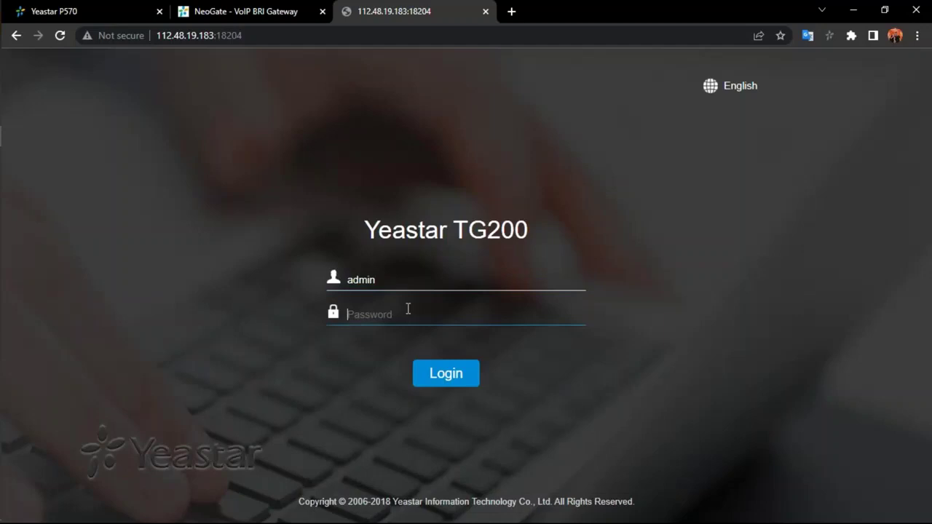
pyautogui.write('•••••••')
pyautogui.press('Return')
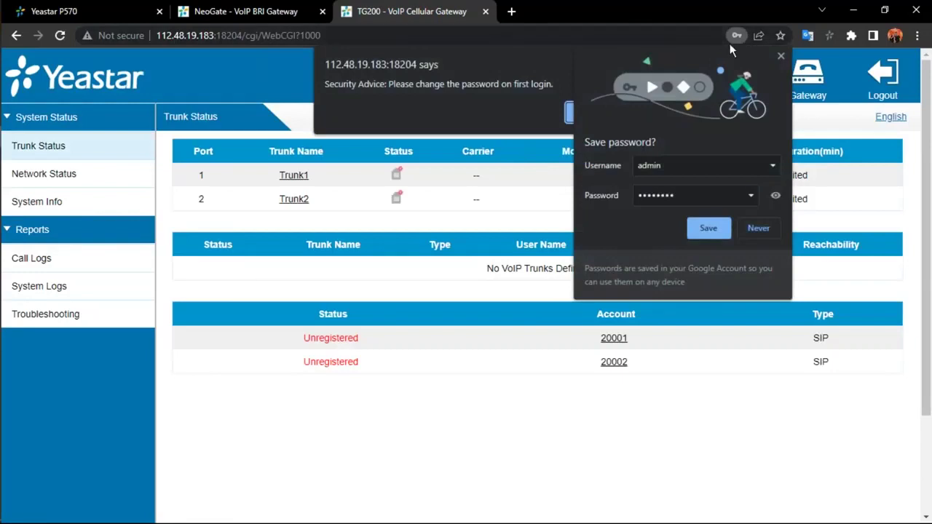
pyautogui.click(780, 57)
pyautogui.click(594, 111)
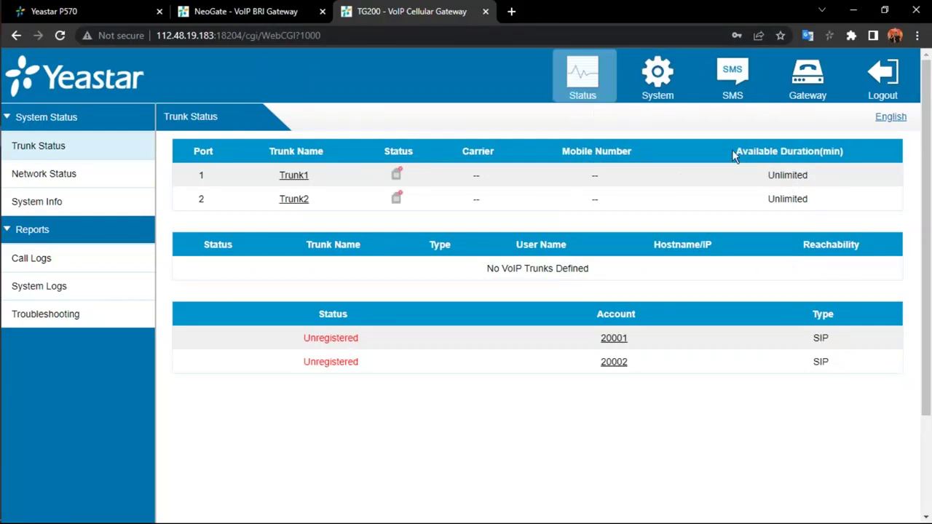
# - Examine the TG200's LAN network settings, including its static IP address
pyautogui.click(659, 73)
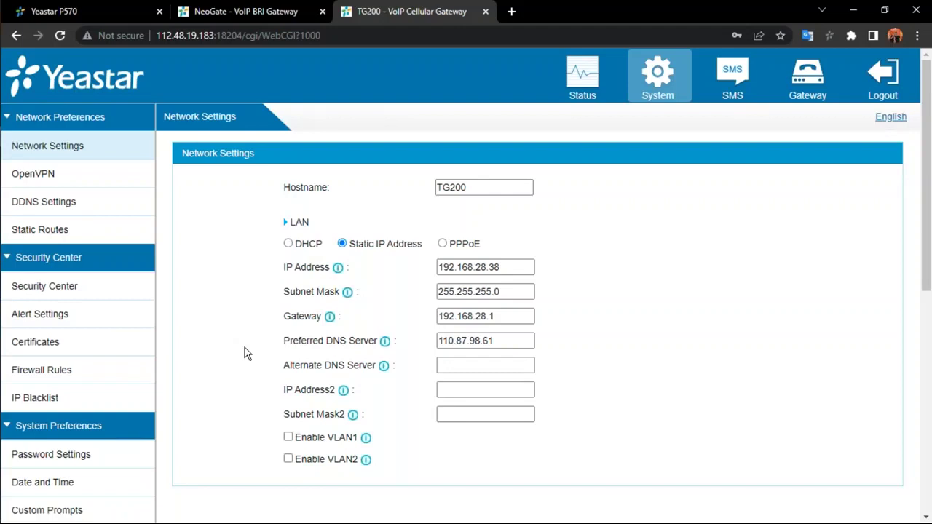
pyautogui.click(529, 267)
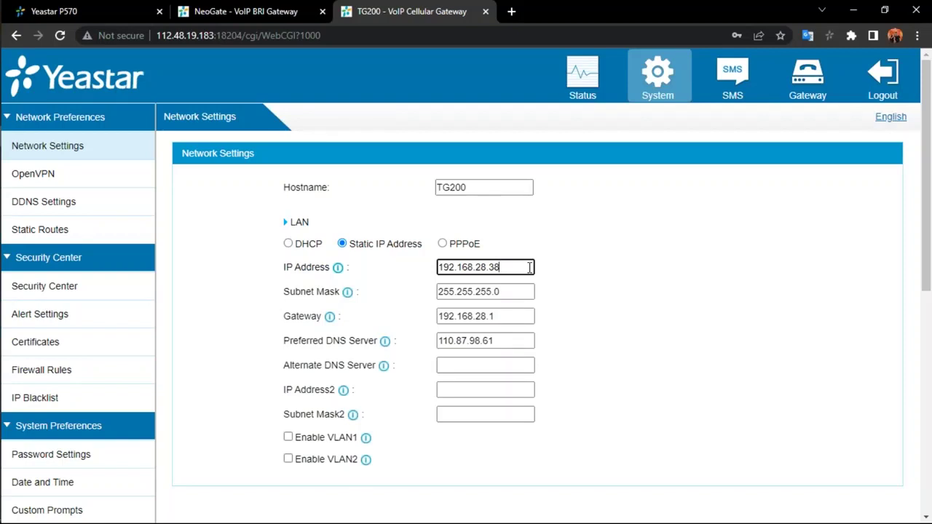
pyautogui.click(653, 230)
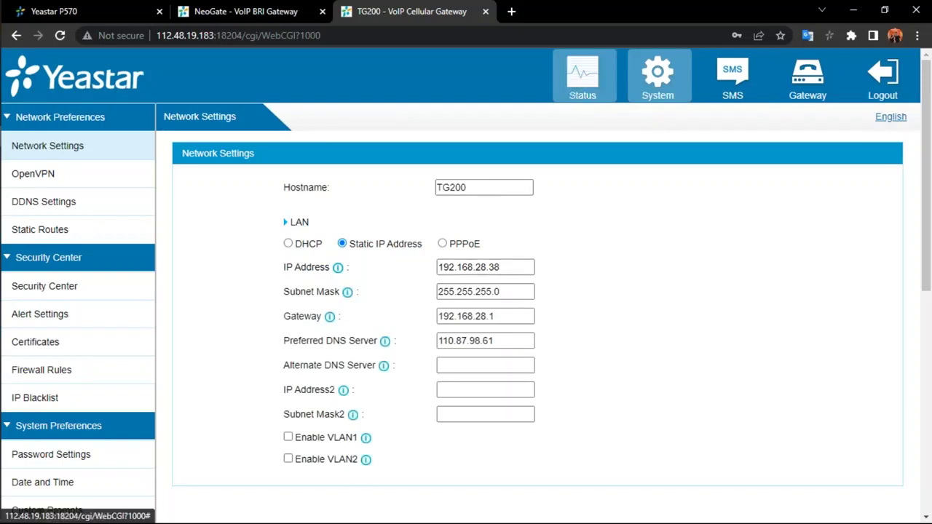
# - Review the TG200's trunk status, network status and system information
pyautogui.click(570, 94)
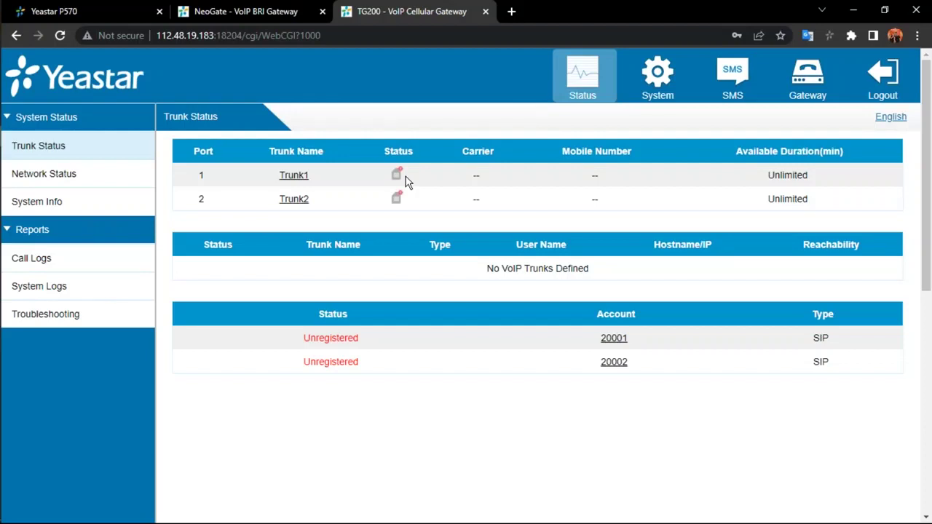
pyautogui.click(45, 176)
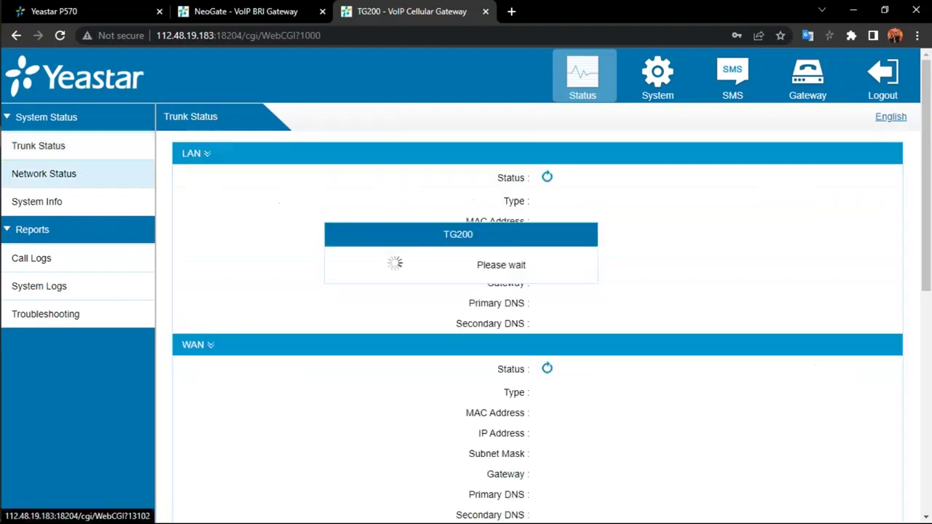
pyautogui.click(44, 202)
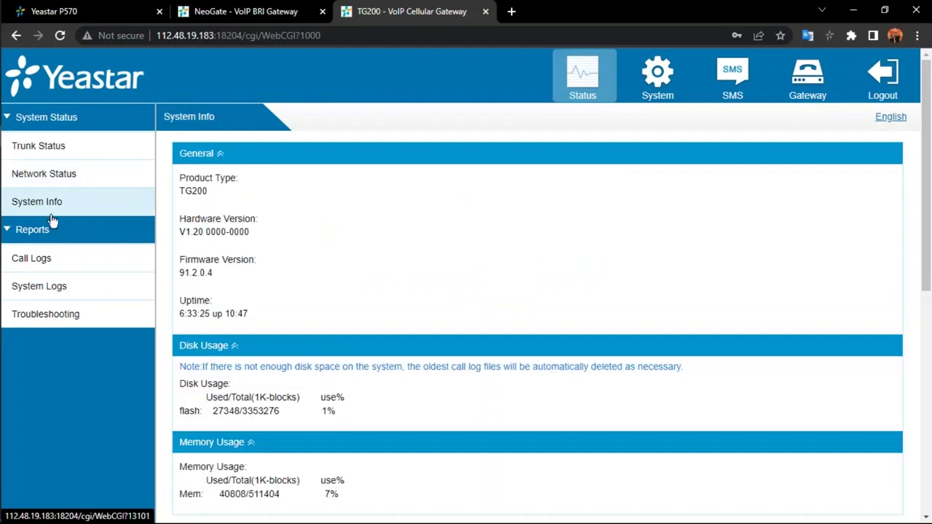
# - Inspect the general and advanced settings of mobile trunk Trunk1, including its PIN Code field, and close them without saving
pyautogui.click(807, 80)
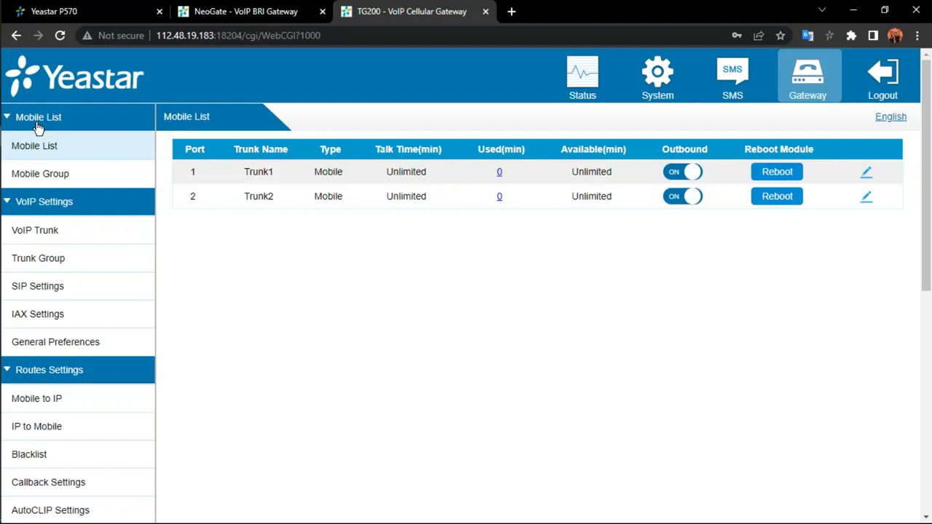
pyautogui.click(866, 173)
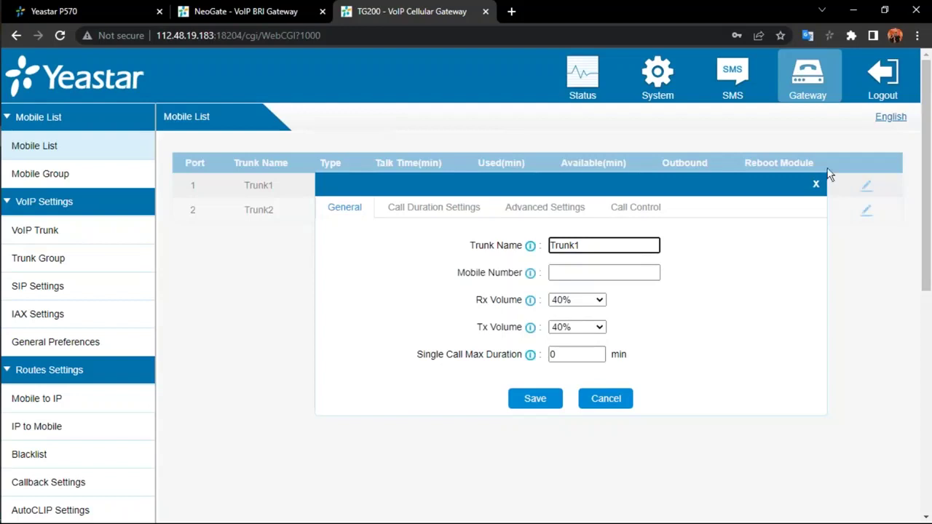
pyautogui.click(541, 211)
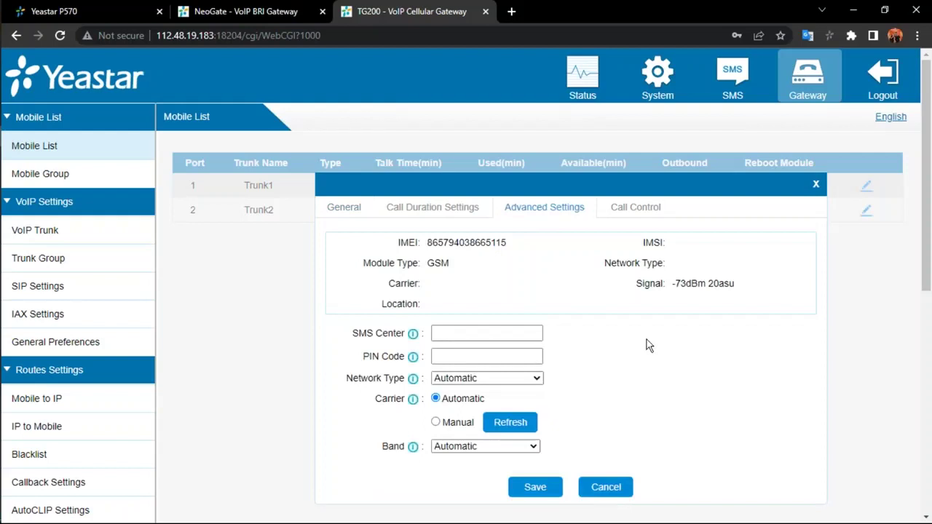
pyautogui.click(471, 354)
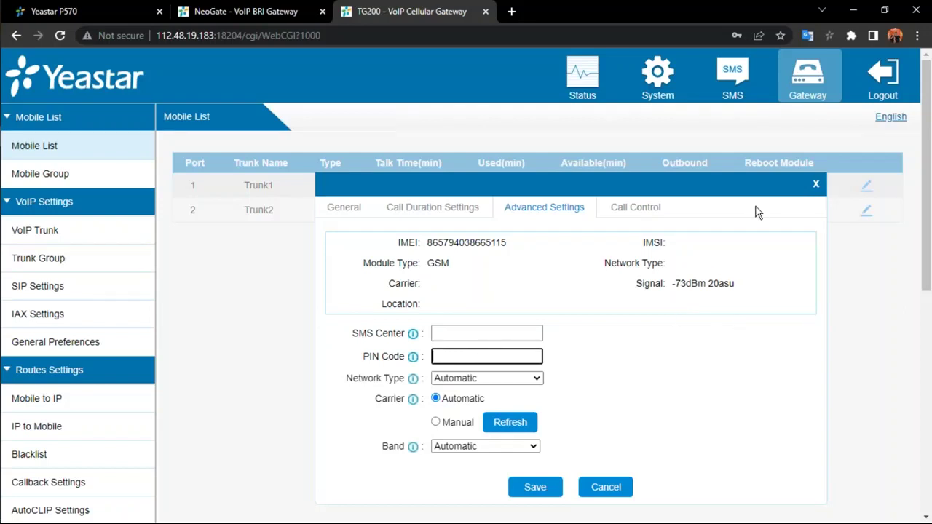
pyautogui.click(817, 187)
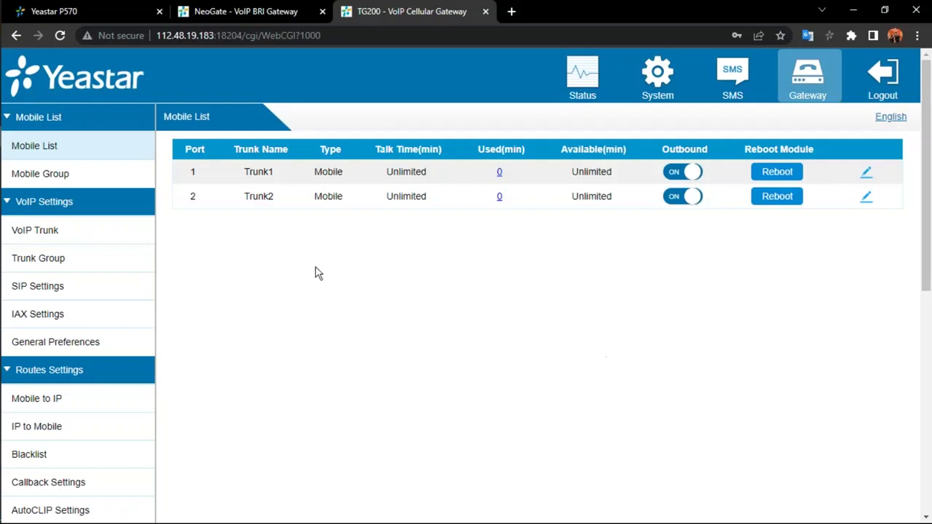
# - Inspect the new VoIP trunk form with the Peer Trunk type, close it without saving, and review the Mobile to IP routes
pyautogui.click(59, 229)
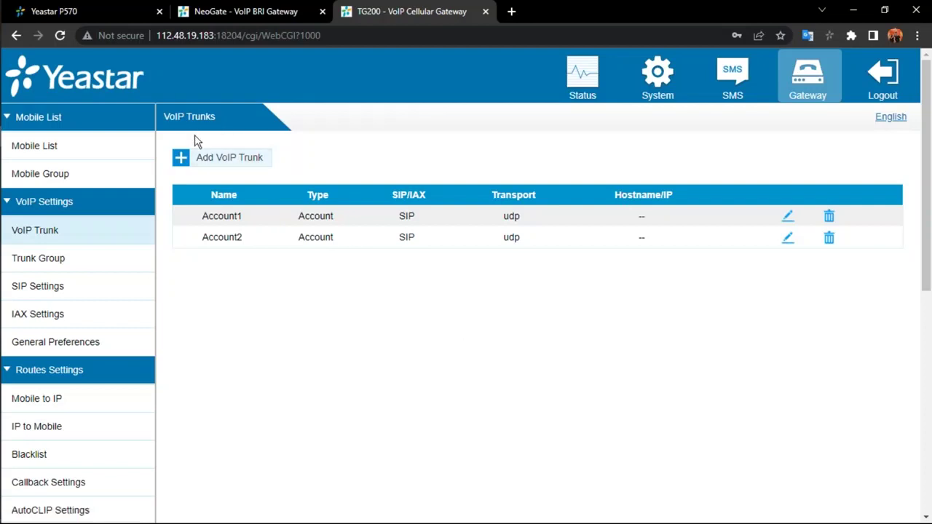
pyautogui.click(222, 163)
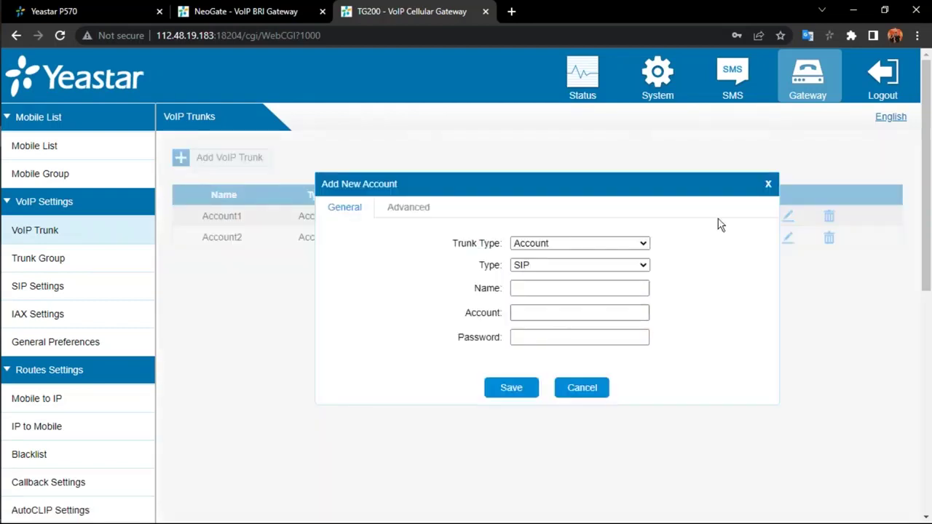
pyautogui.click(632, 246)
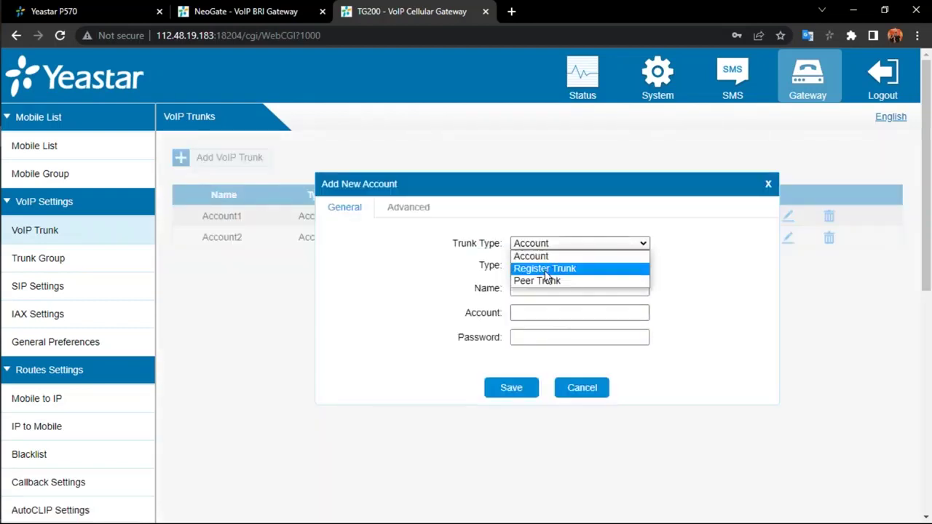
pyautogui.click(634, 282)
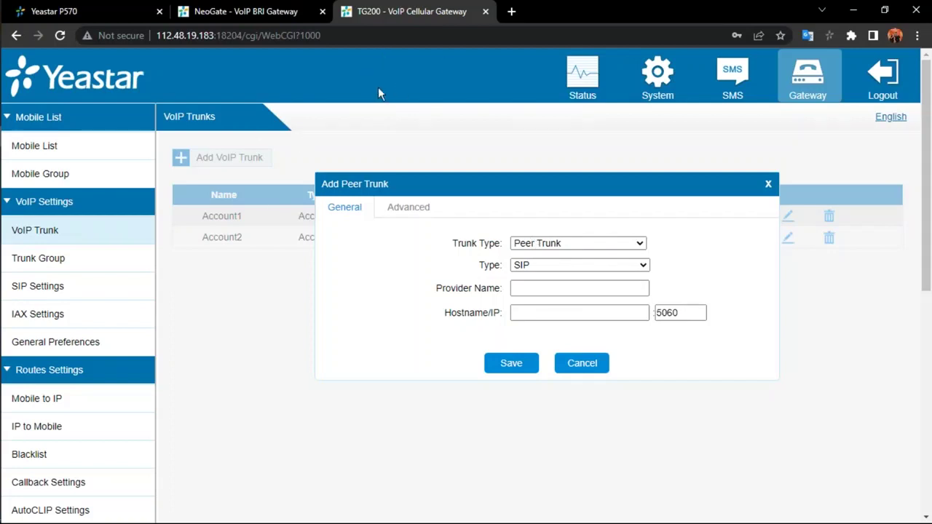
pyautogui.click(770, 187)
pyautogui.scroll(-3, 322, 488)
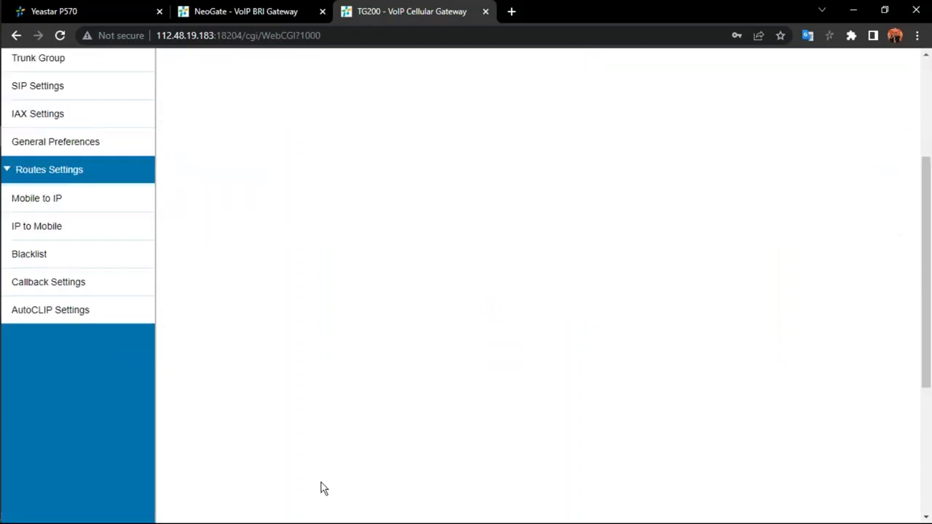
pyautogui.click(56, 202)
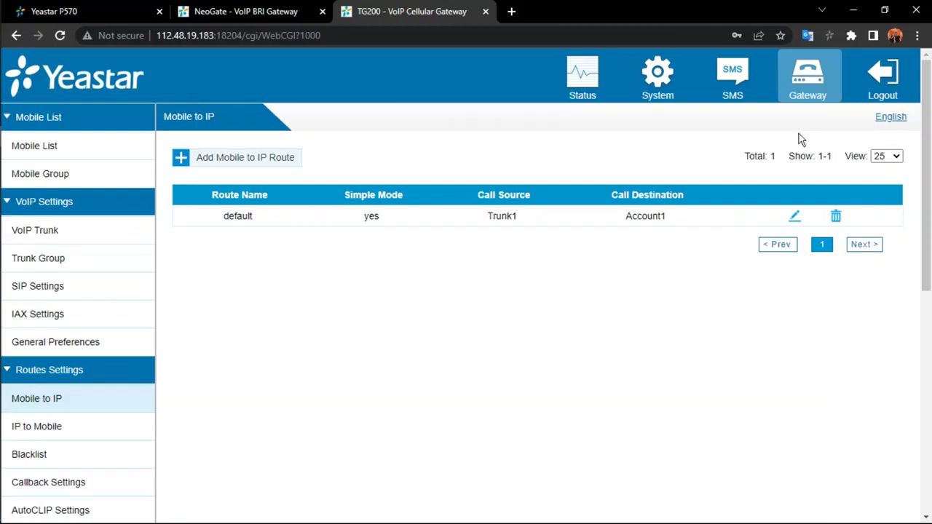
# - Examine the Send SMS form's country code, destination, contact picker and port options without sending a message
pyautogui.click(742, 81)
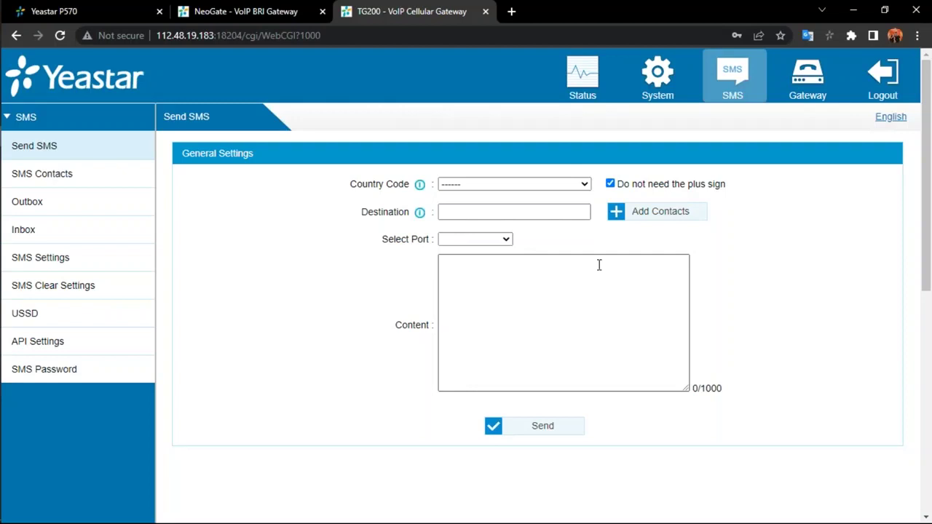
pyautogui.click(585, 185)
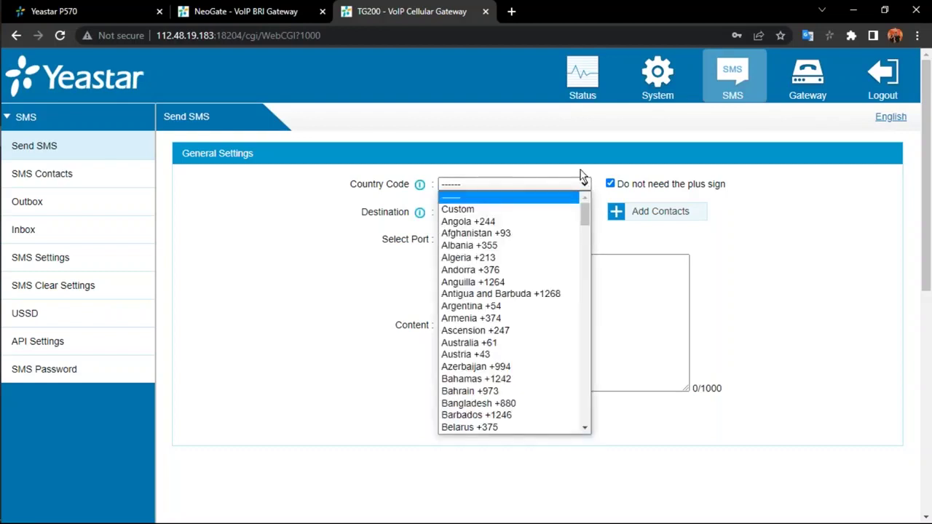
pyautogui.click(582, 177)
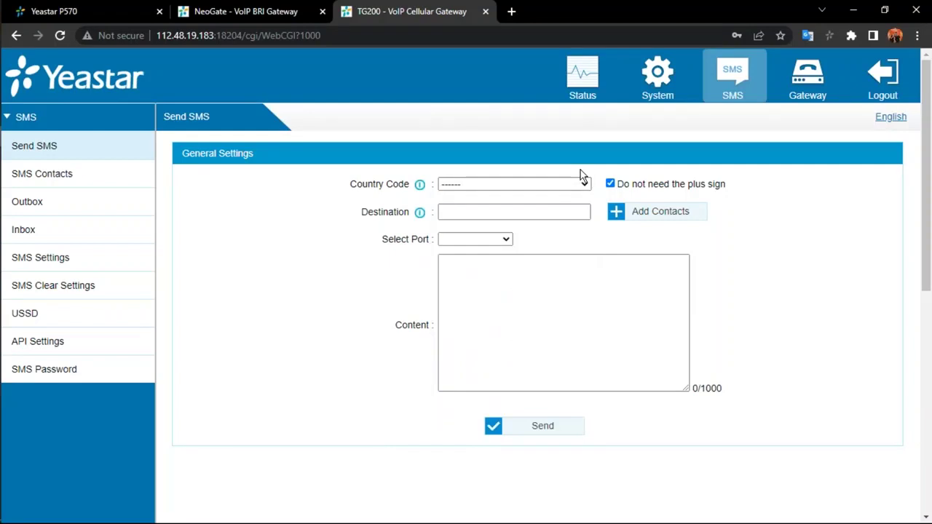
pyautogui.click(575, 211)
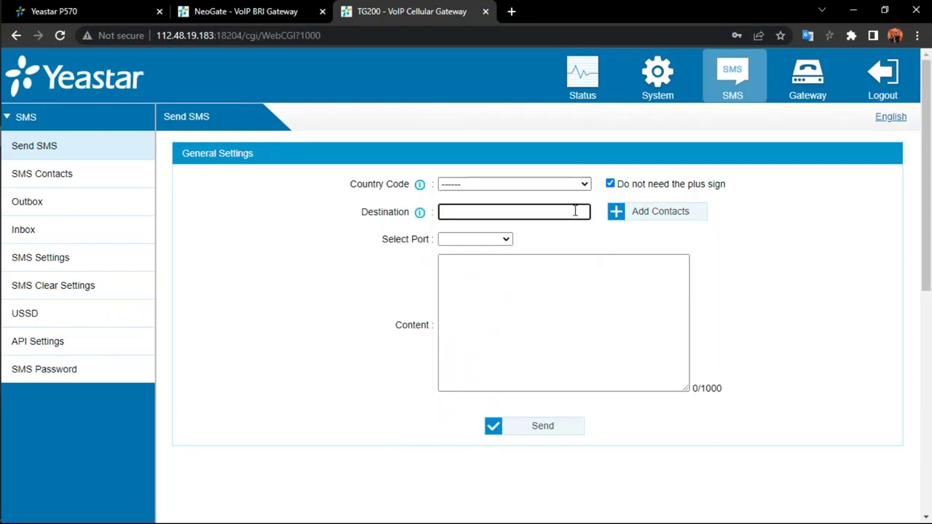
pyautogui.click(645, 217)
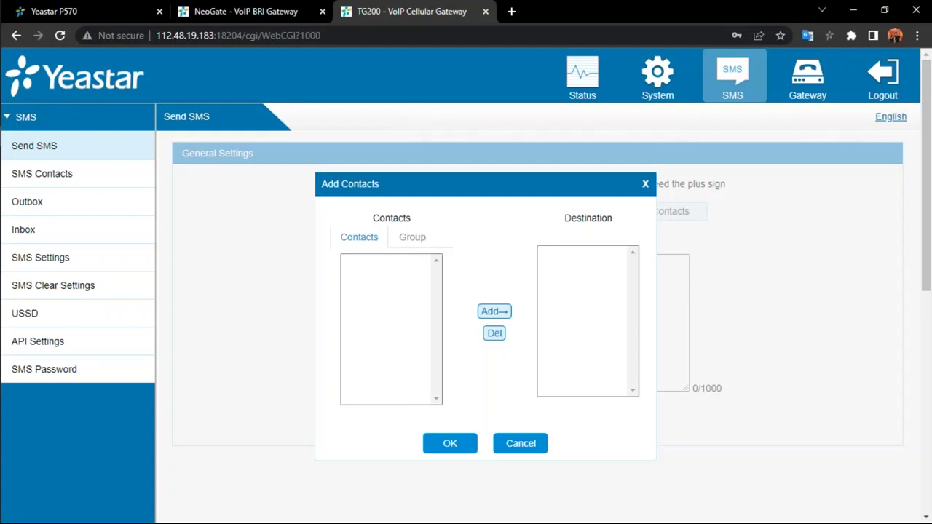
pyautogui.click(645, 185)
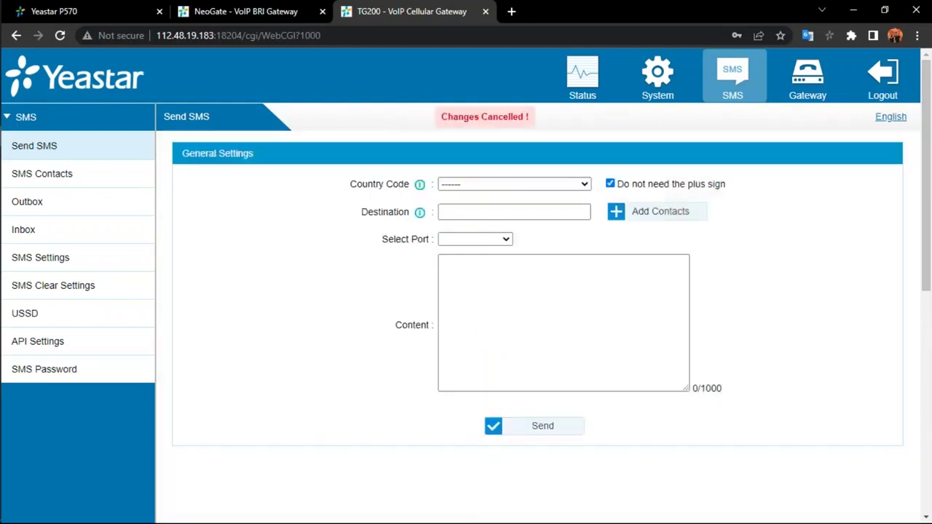
pyautogui.click(507, 241)
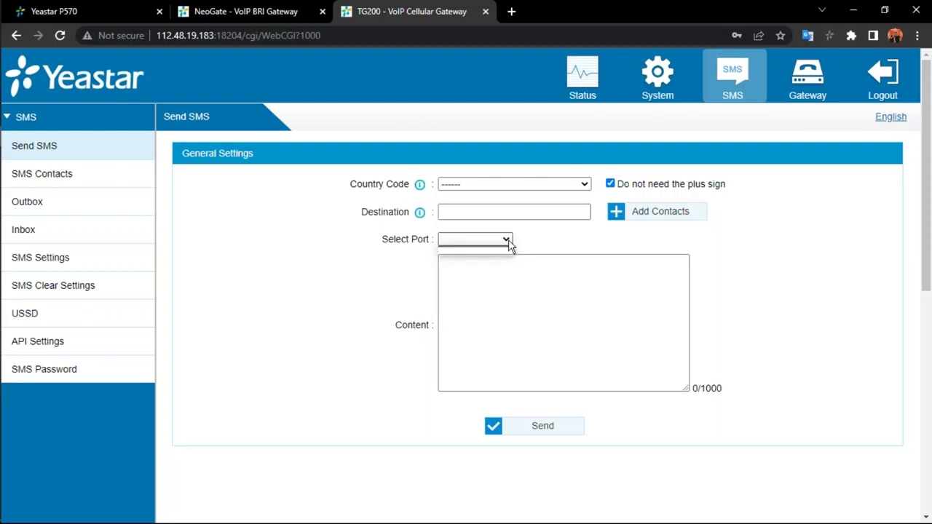
# - Review the TG200's SMS contacts, outbox and inbox
pyautogui.click(106, 181)
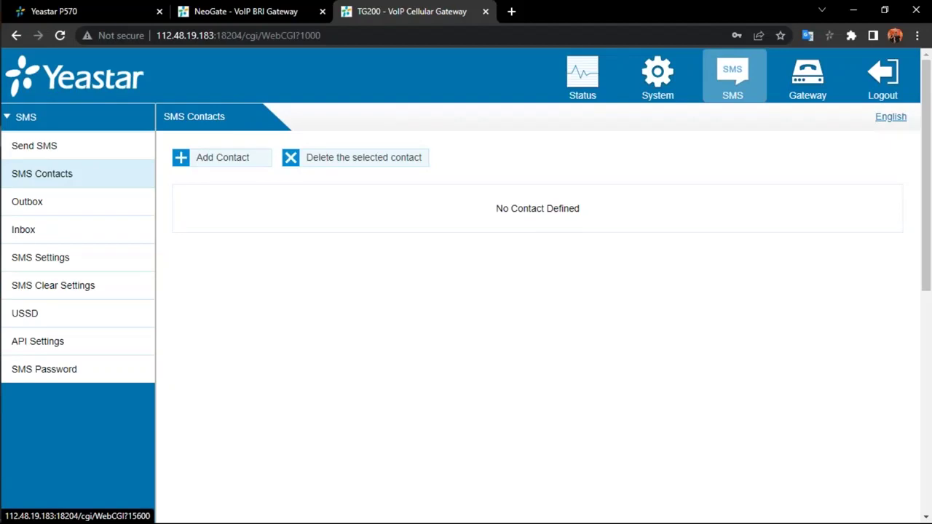
pyautogui.click(65, 205)
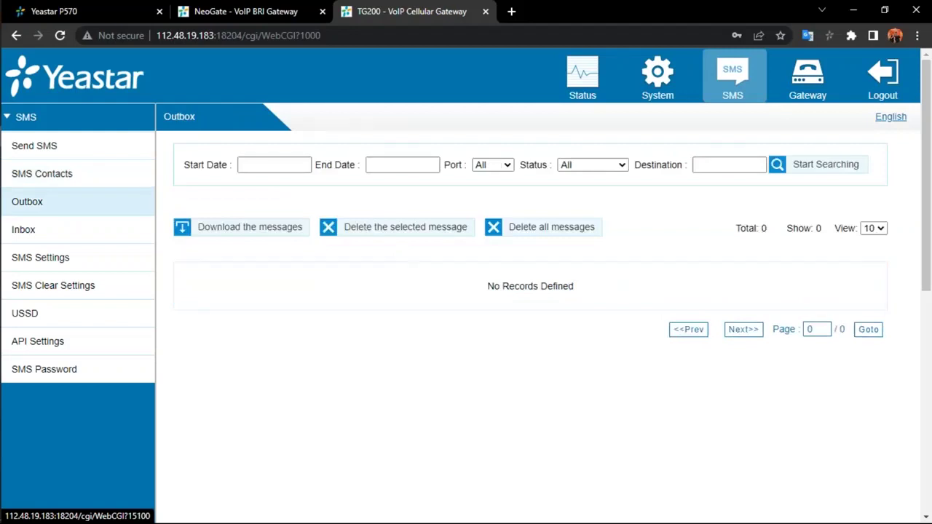
pyautogui.click(50, 232)
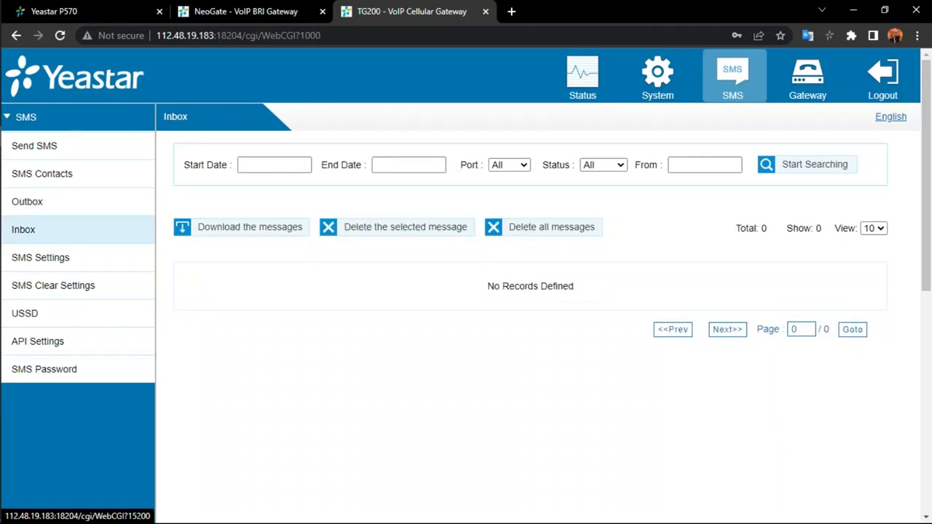
# - Examine the SMS settings, including SMS To Email, Email To SMS and the SMTP and POP3 email settings
pyautogui.click(65, 260)
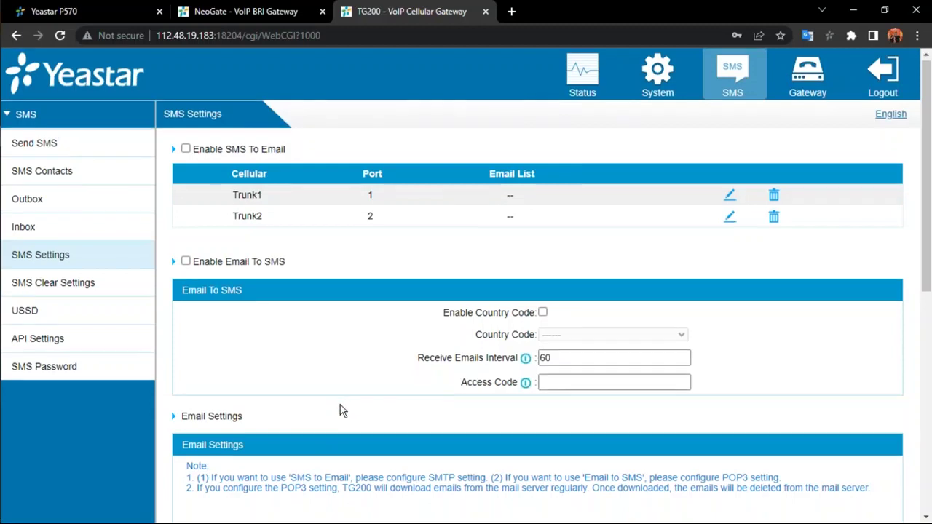
pyautogui.scroll(-4, 342, 411)
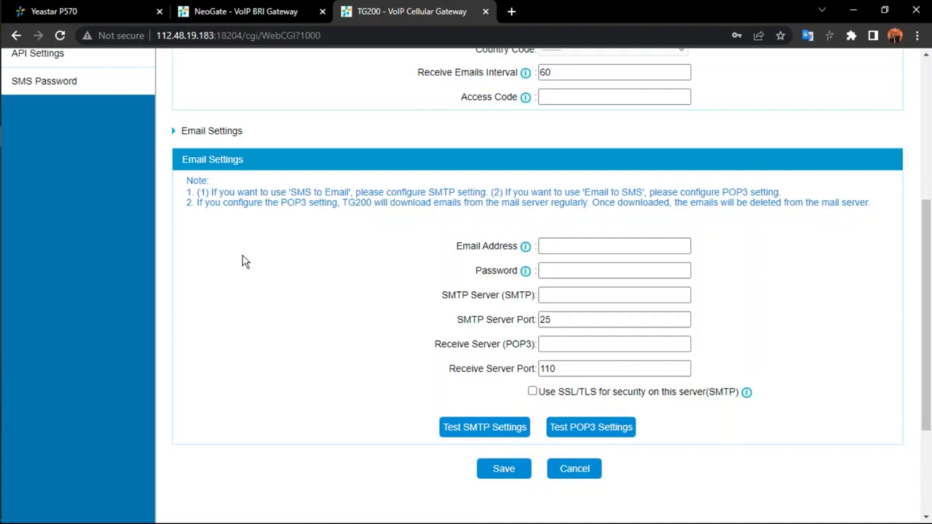
pyautogui.scroll(5, 242, 260)
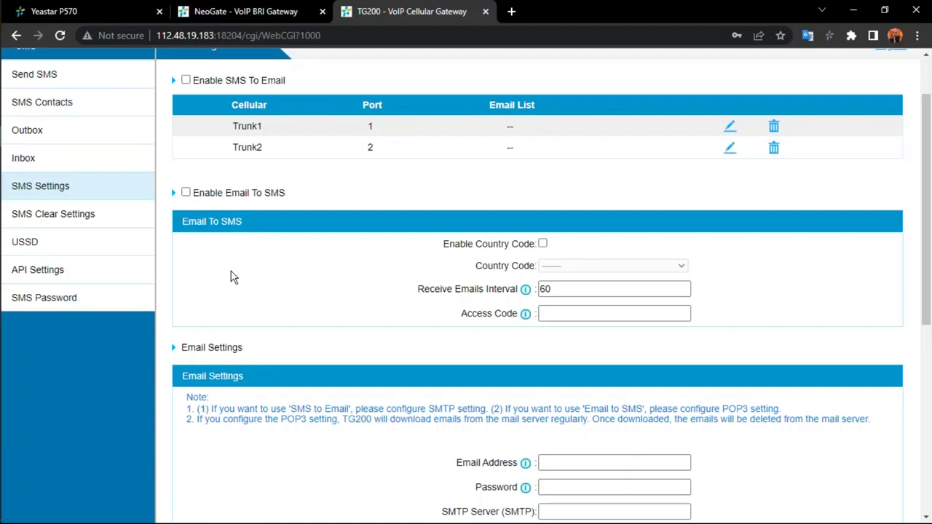
pyautogui.scroll(1, 231, 277)
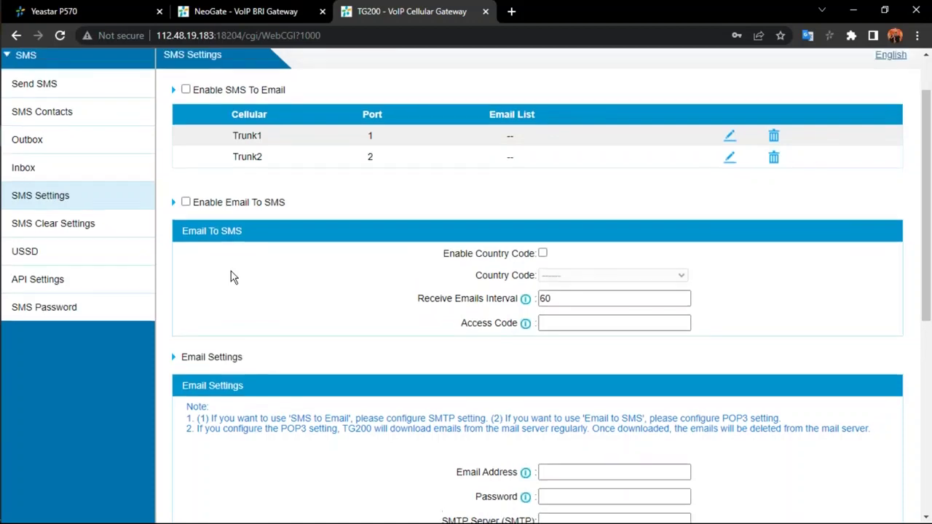